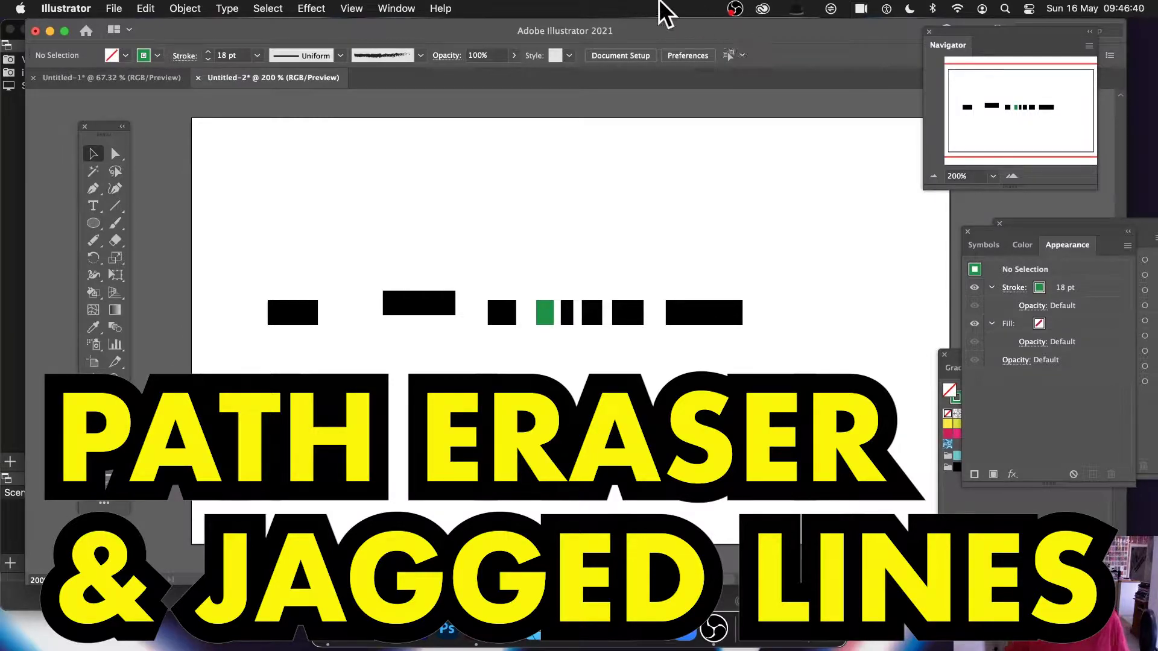
- Select and delete every existing block so the artboard is empty
{"action": "key", "text": "super+a"}
{"action": "key", "text": "Delete"}
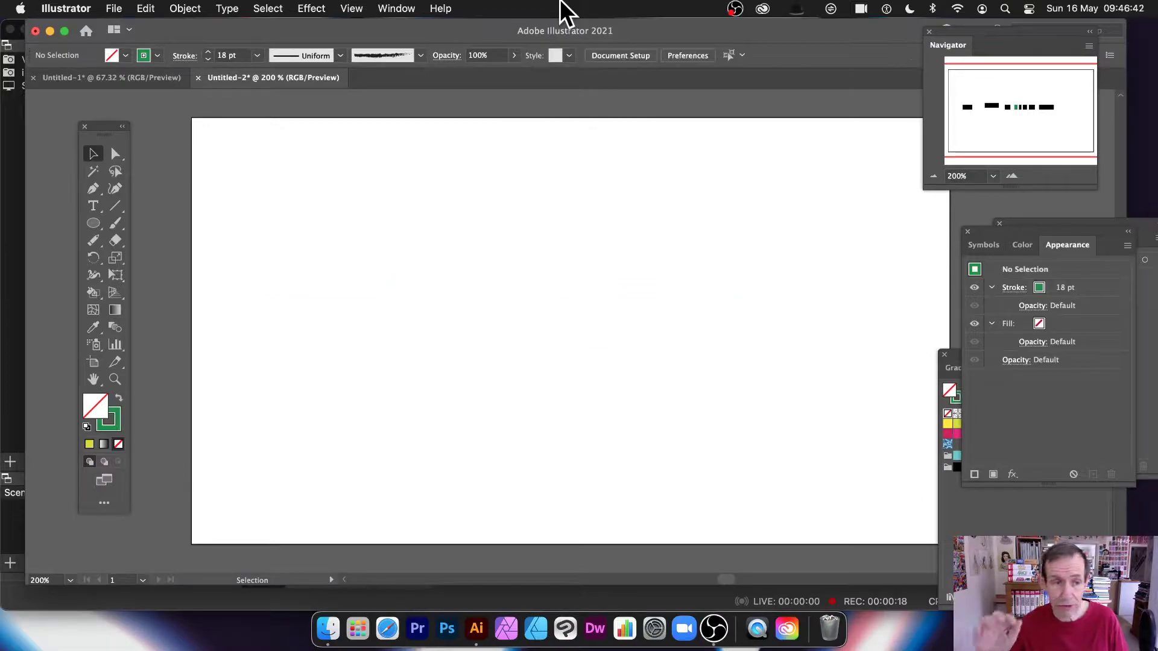
{"action": "left_click", "coordinate": [115, 206]}
- Draw a long horizontal line across the artboard and give it a black stroke
{"action": "left_click_drag", "start_coordinate": [302, 302], "coordinate": [793, 302]}
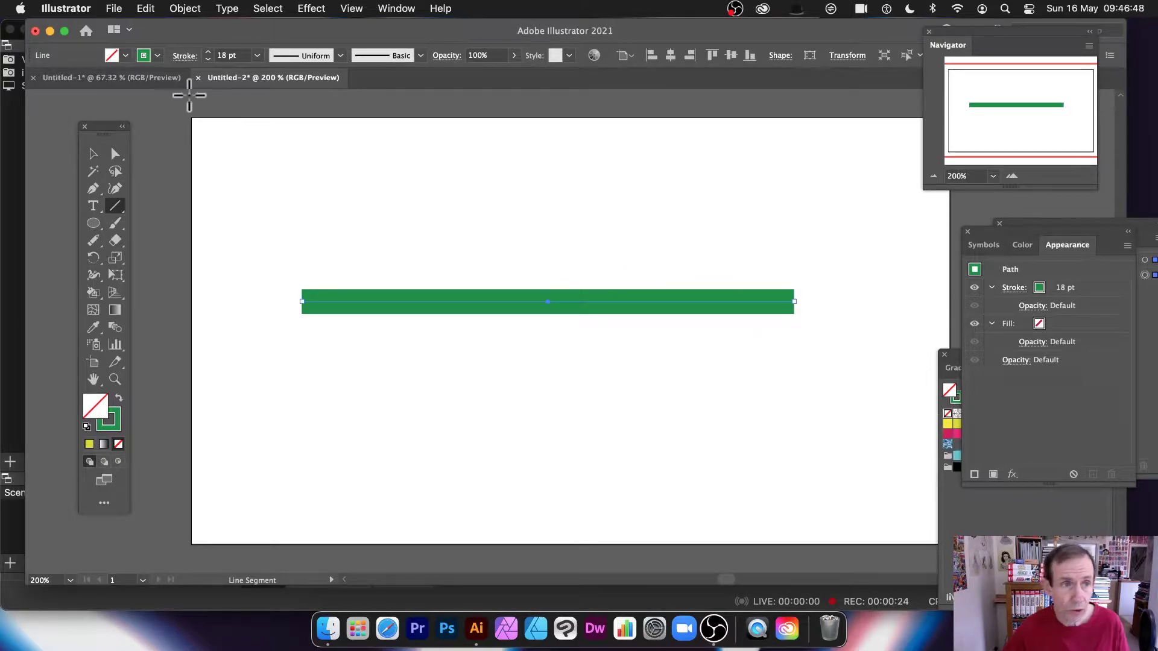
{"action": "left_click", "coordinate": [157, 55]}
{"action": "left_click", "coordinate": [40, 80]}
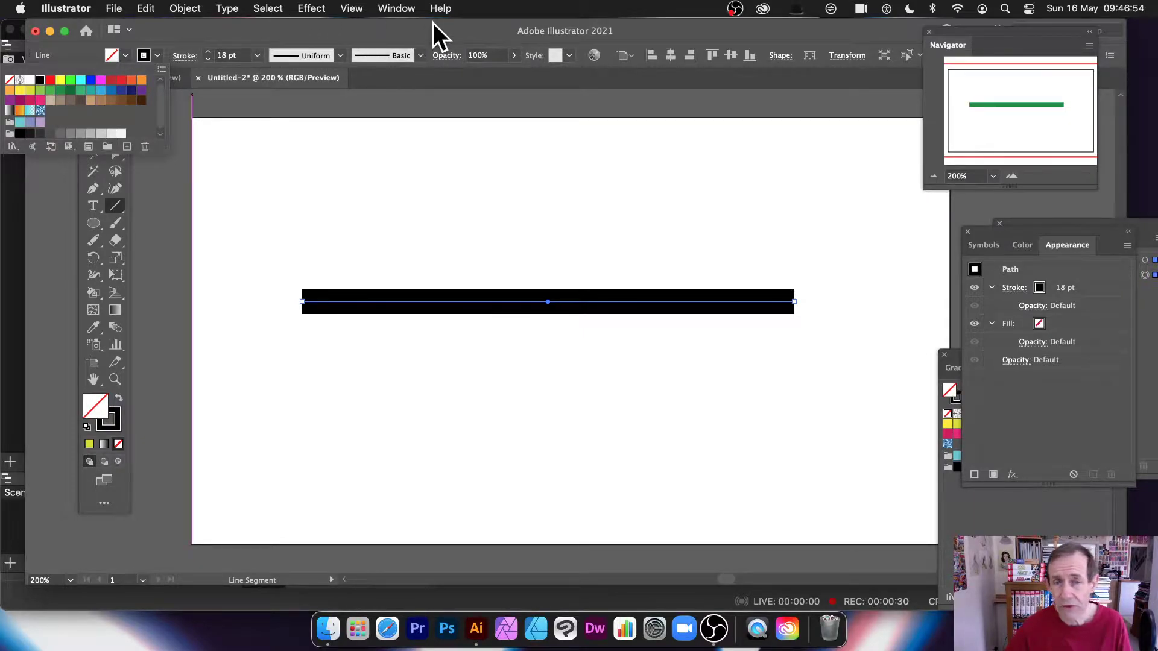
{"action": "left_click", "coordinate": [343, 55]}
{"action": "left_click", "coordinate": [341, 55]}
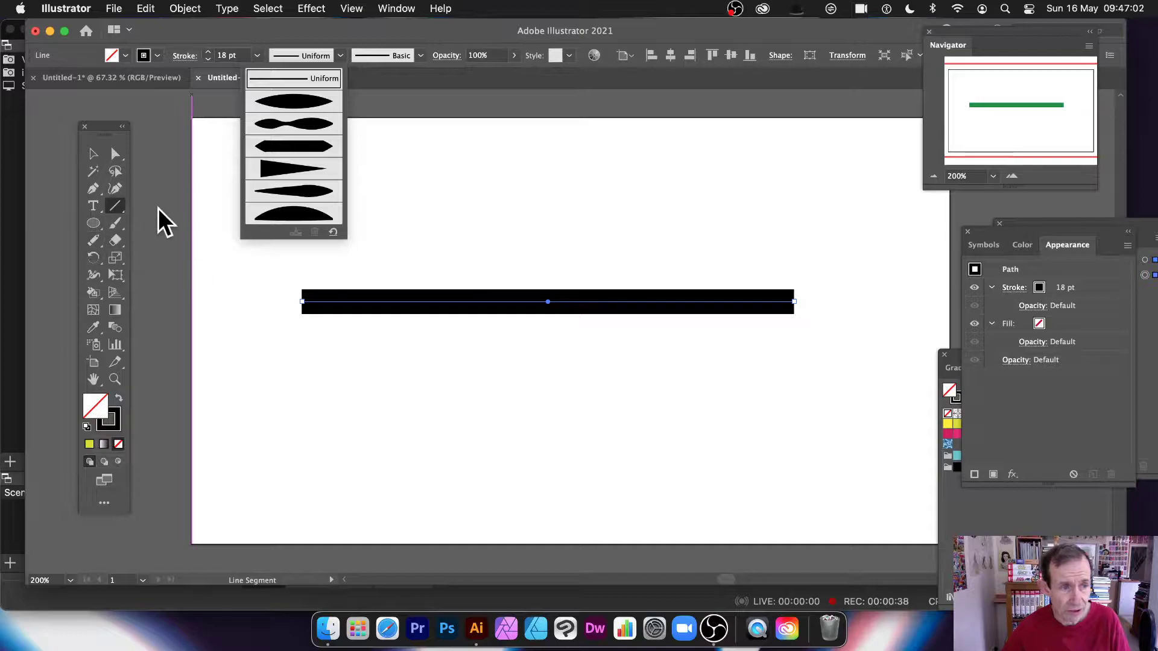
{"action": "key", "text": "Escape"}
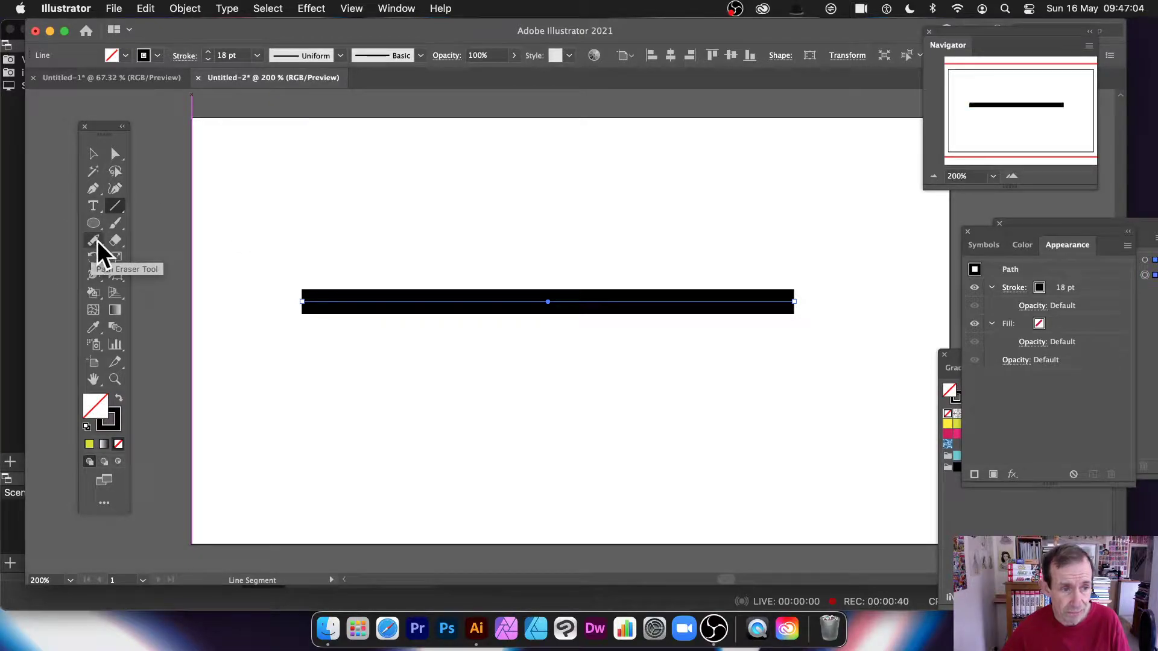
- Erase gaps into the left end of the black line with the Path Eraser
{"action": "left_click", "coordinate": [92, 242]}
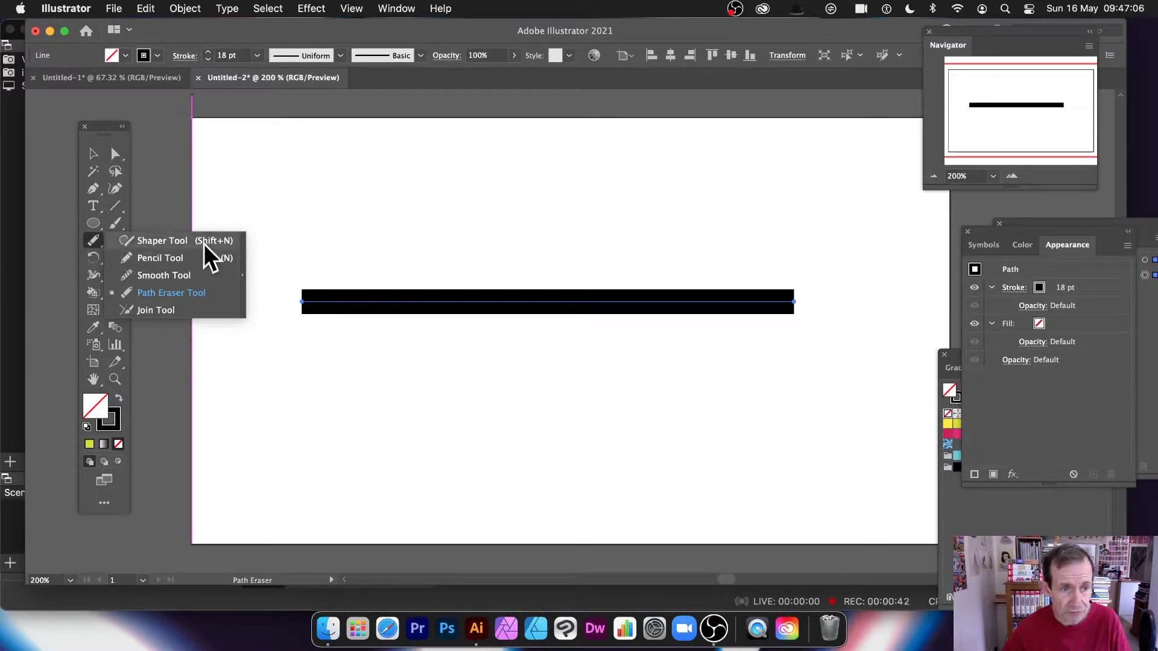
{"action": "left_click", "coordinate": [198, 294]}
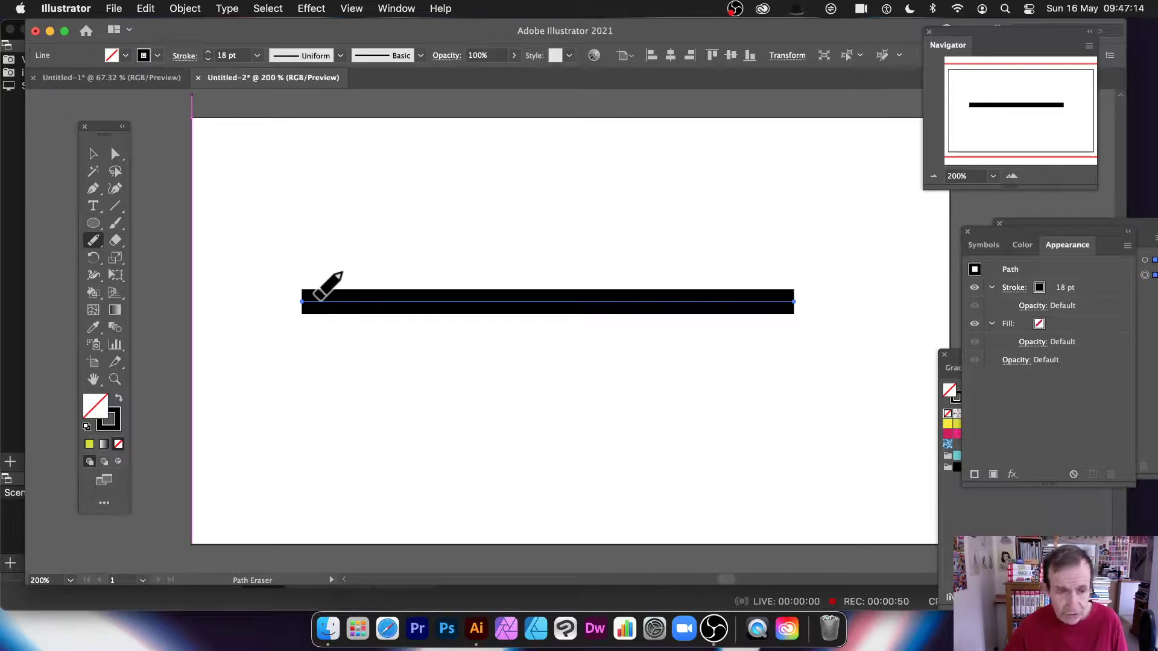
{"action": "mouse_move", "coordinate": [330, 298]}
{"action": "left_mouse_down"}
{"action": "mouse_move", "coordinate": [406, 293]}
{"action": "mouse_move", "coordinate": [406, 302]}
{"action": "mouse_move", "coordinate": [466, 302]}
{"action": "left_mouse_up"}
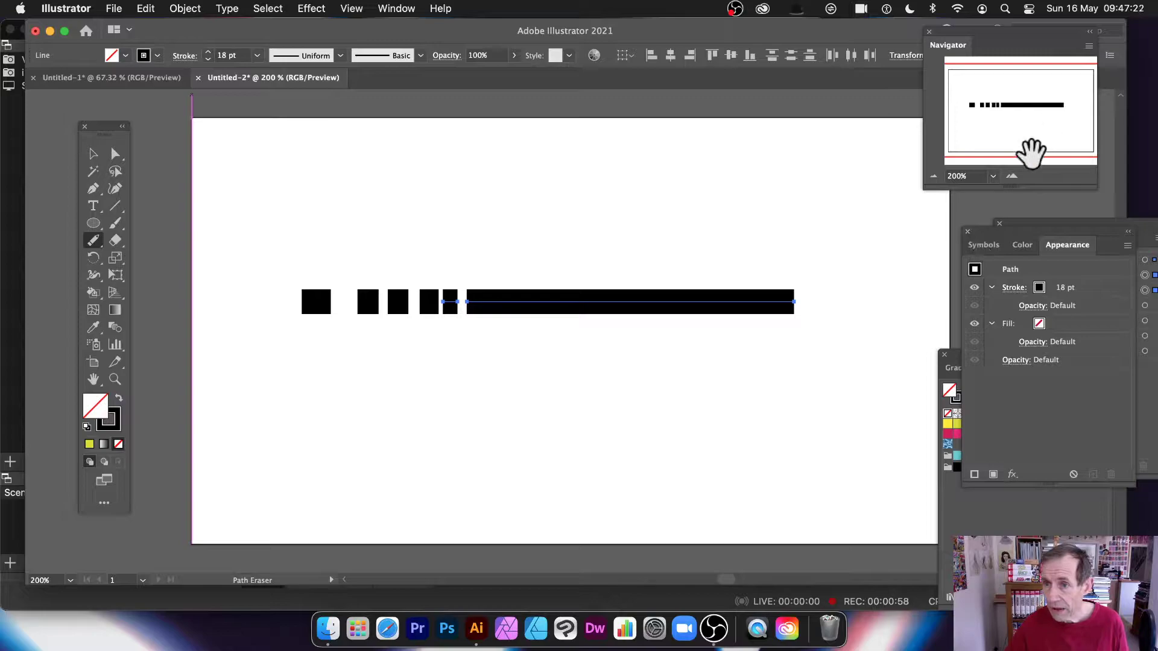
{"action": "left_click_drag", "start_coordinate": [946, 45], "coordinate": [849, 180]}
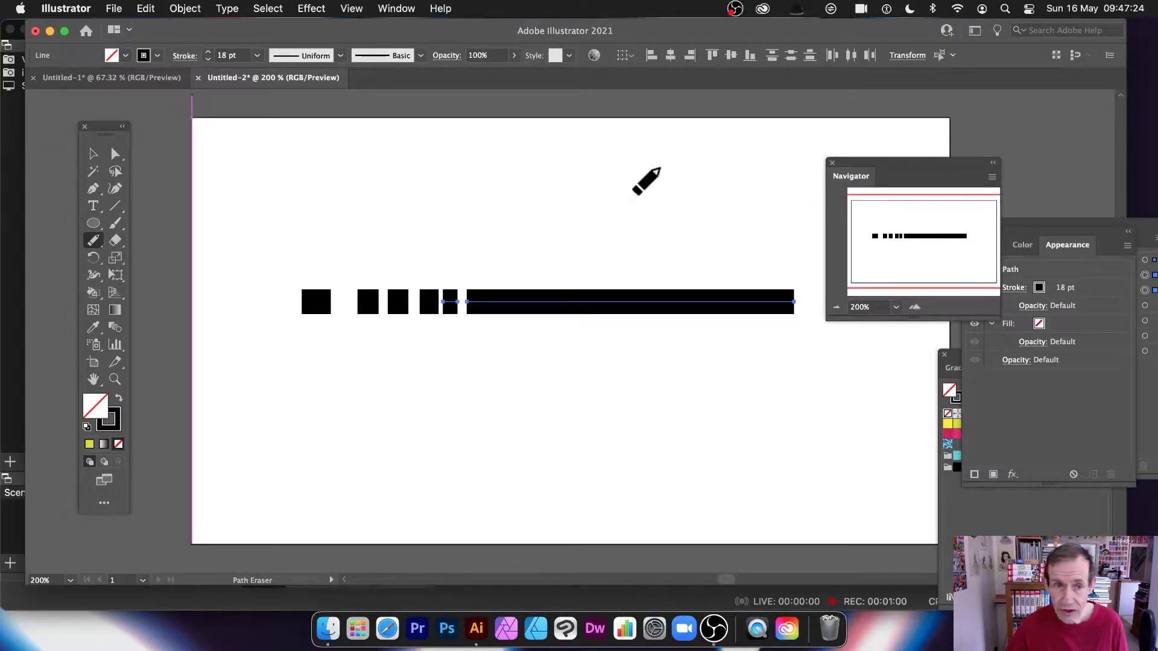
- Zoom to 300% and erase more gaps along the rest of the line
{"action": "left_click", "coordinate": [393, 9]}
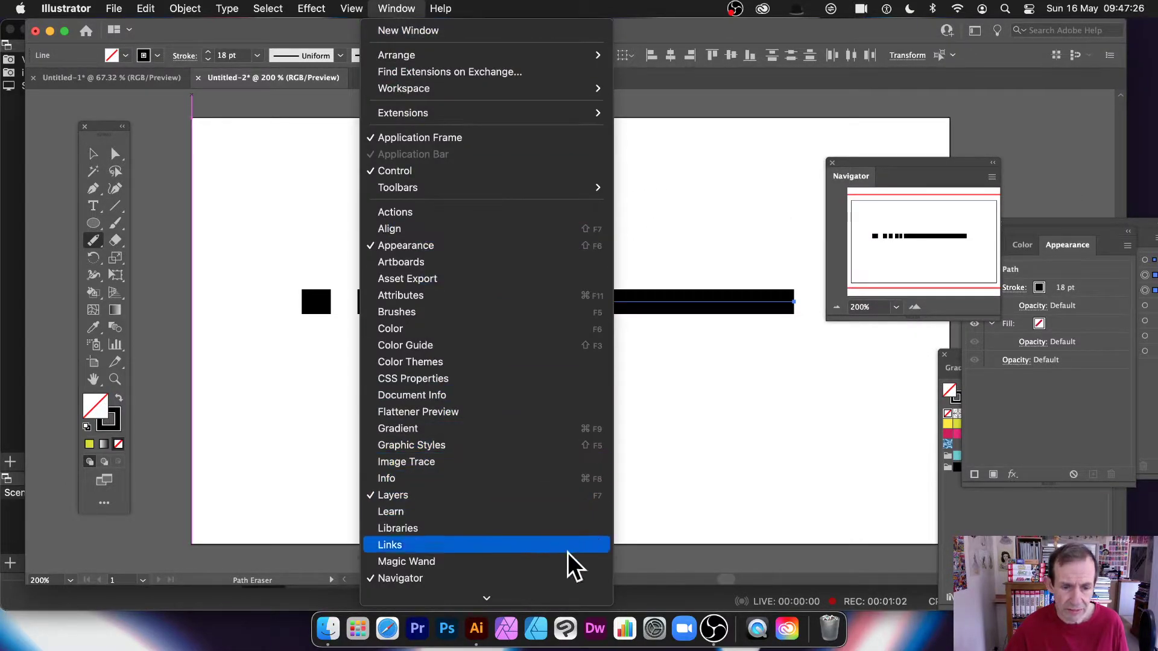
{"action": "left_click", "coordinate": [914, 177]}
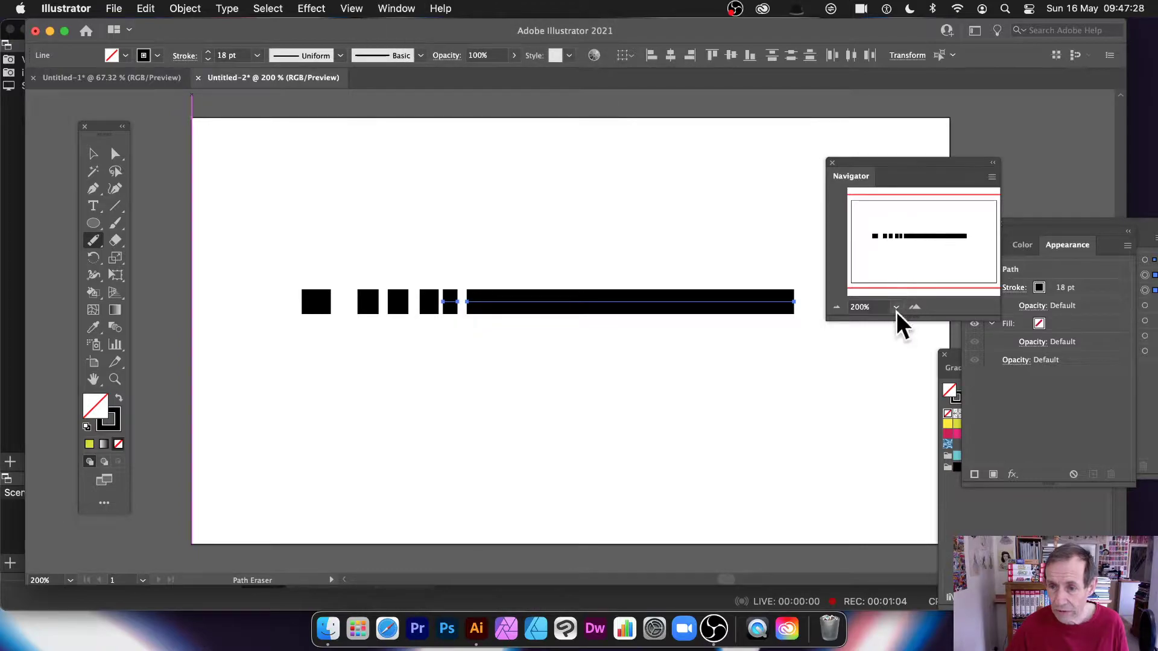
{"action": "left_click", "coordinate": [897, 309]}
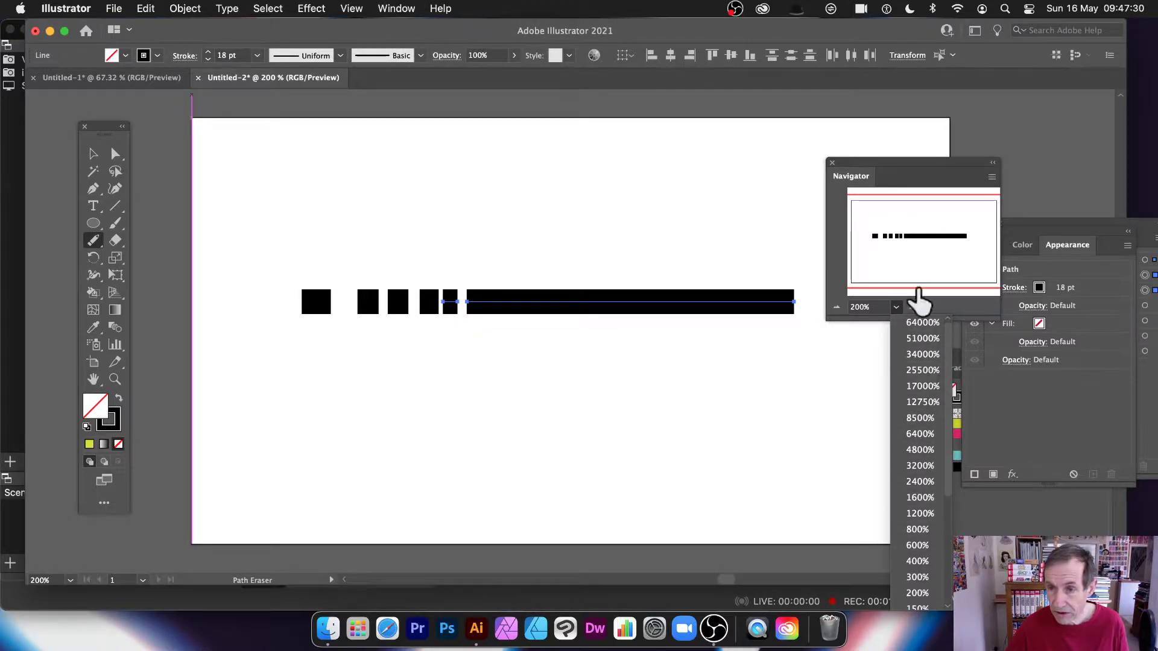
{"action": "left_click", "coordinate": [912, 309]}
{"action": "left_click", "coordinate": [916, 307]}
{"action": "left_click_drag", "start_coordinate": [453, 288], "coordinate": [820, 288]}
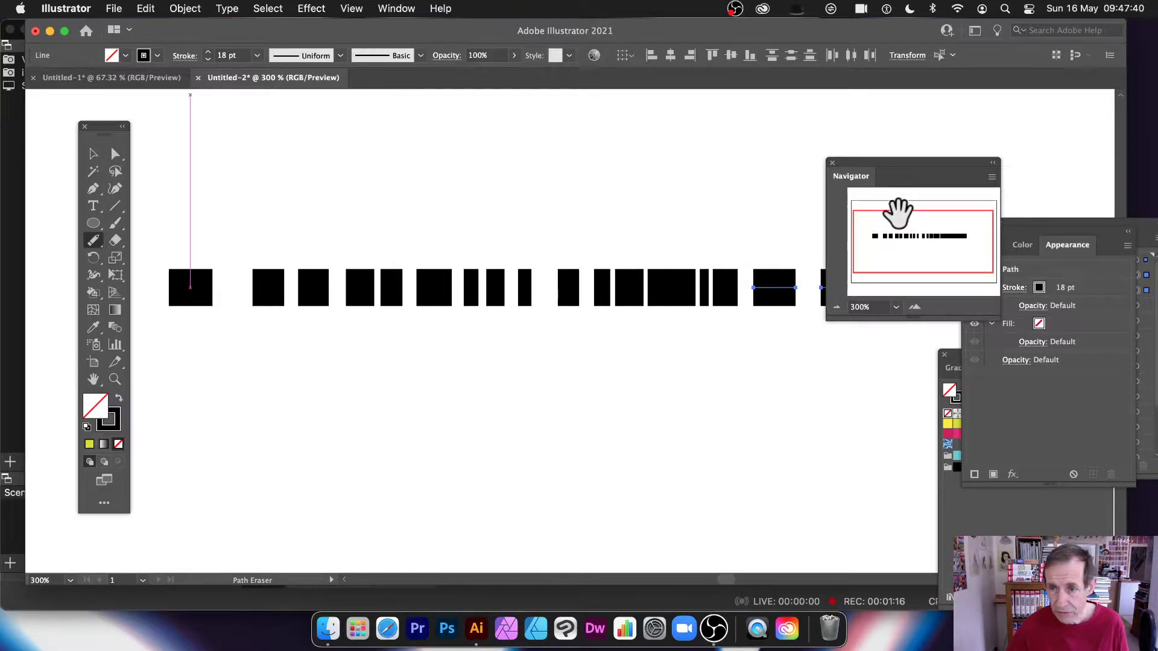
{"action": "left_click_drag", "start_coordinate": [907, 176], "coordinate": [871, 109]}
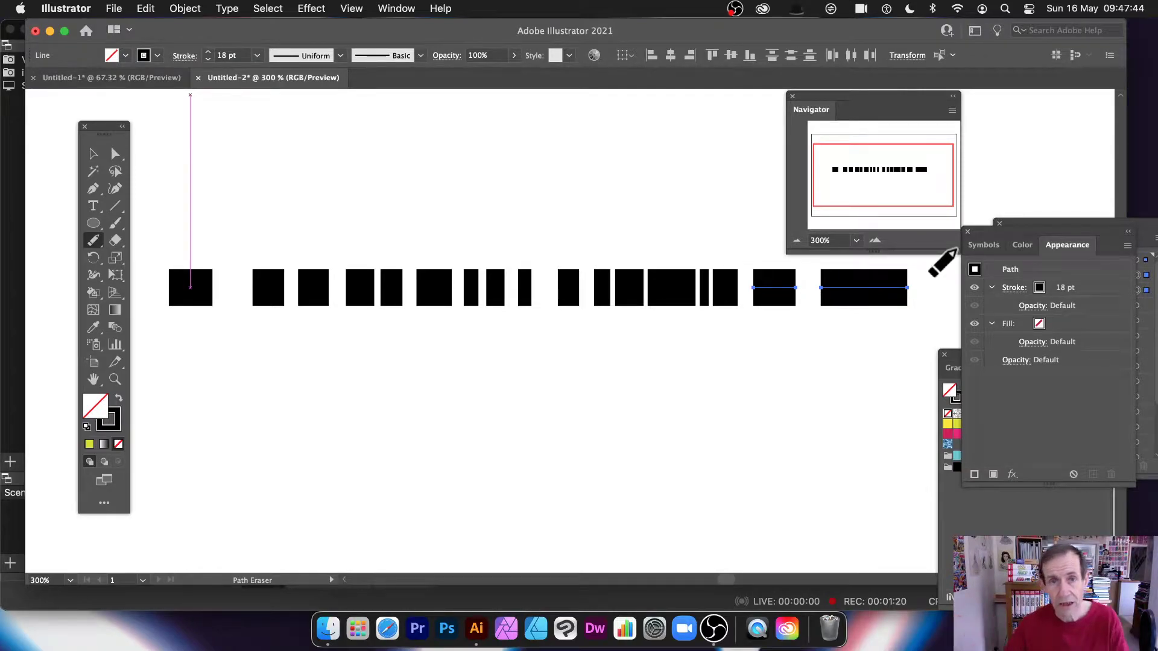
- Give the third block in the row a red stroke
{"action": "left_click", "coordinate": [93, 153]}
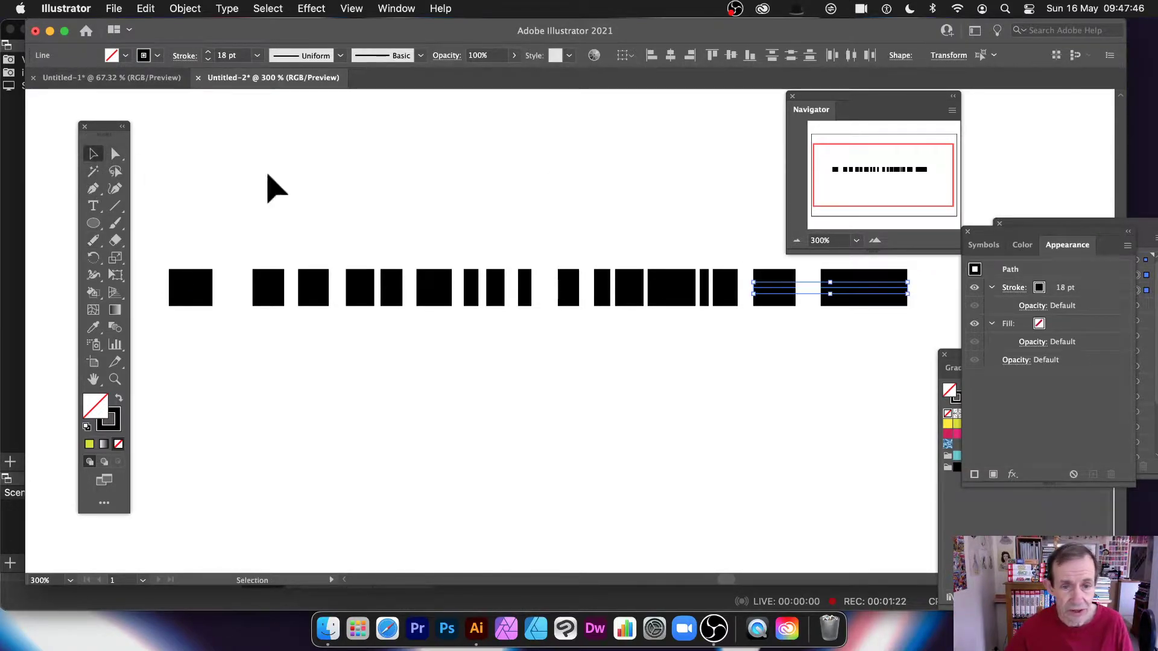
{"action": "left_click", "coordinate": [420, 295]}
{"action": "left_click", "coordinate": [448, 289]}
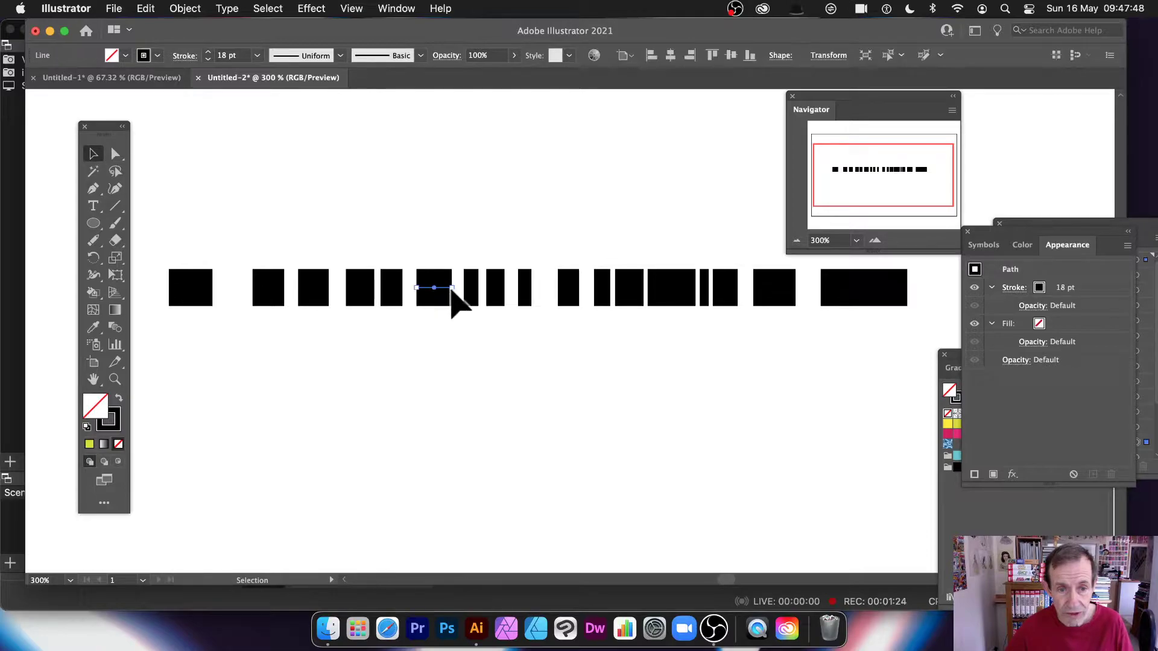
{"action": "left_click_drag", "start_coordinate": [347, 332], "coordinate": [313, 287]}
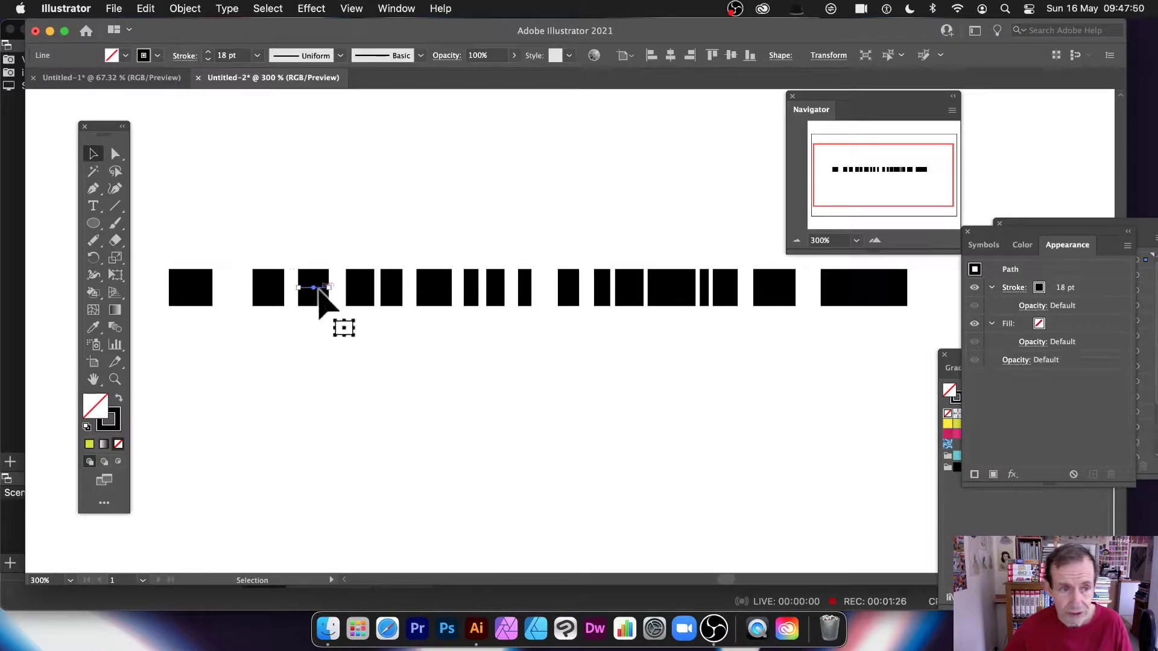
{"action": "left_click", "coordinate": [144, 57]}
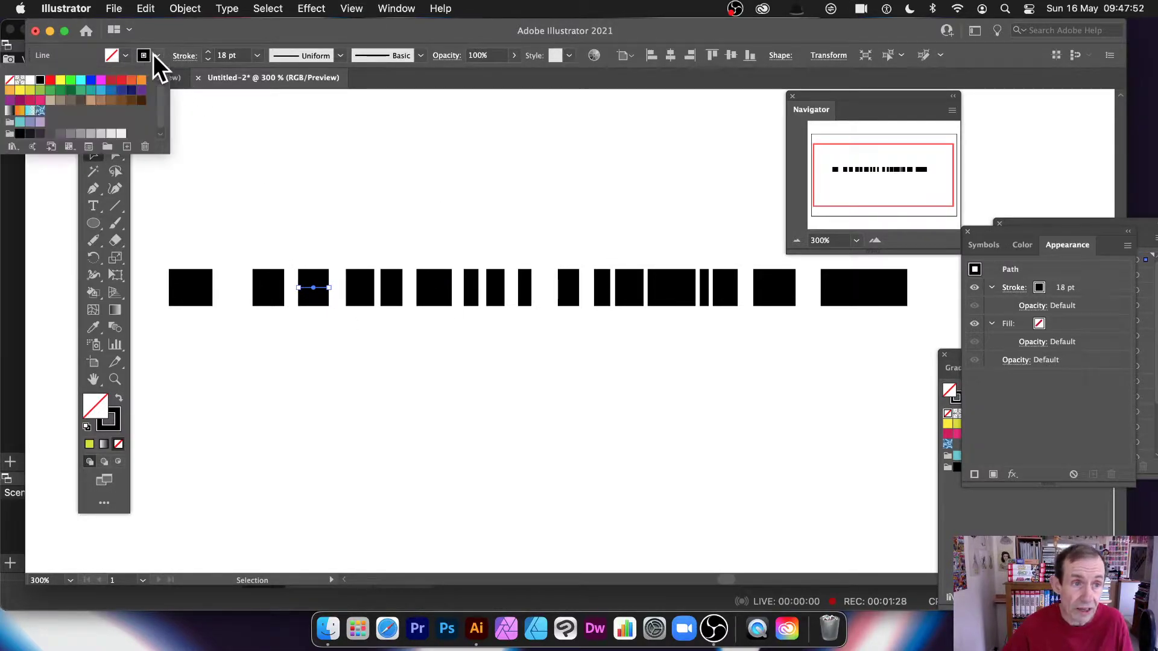
{"action": "left_click", "coordinate": [184, 8]}
{"action": "mouse_move", "coordinate": [114, 9]}
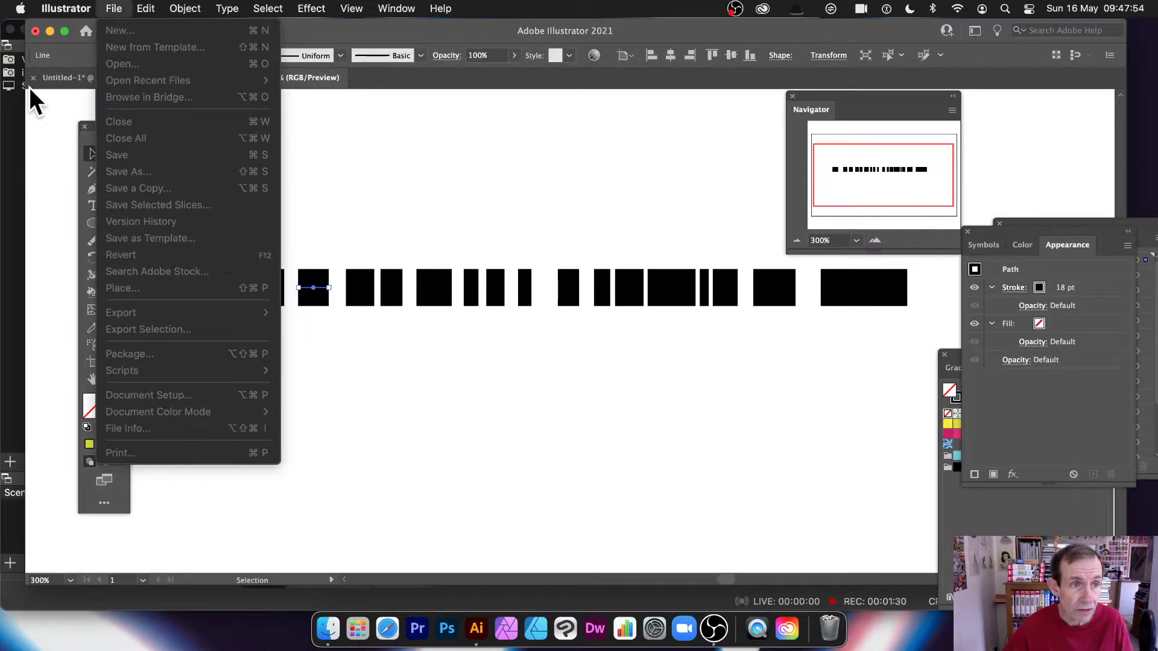
{"action": "left_click", "coordinate": [149, 57]}
{"action": "left_click", "coordinate": [157, 55]}
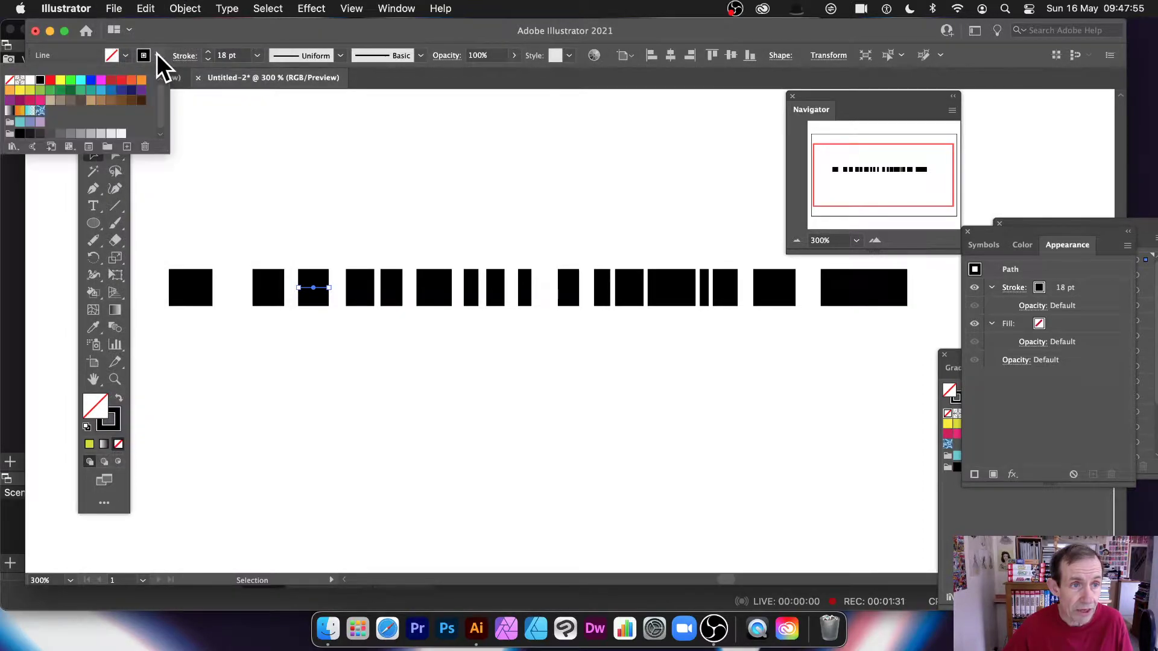
{"action": "left_click", "coordinate": [50, 81]}
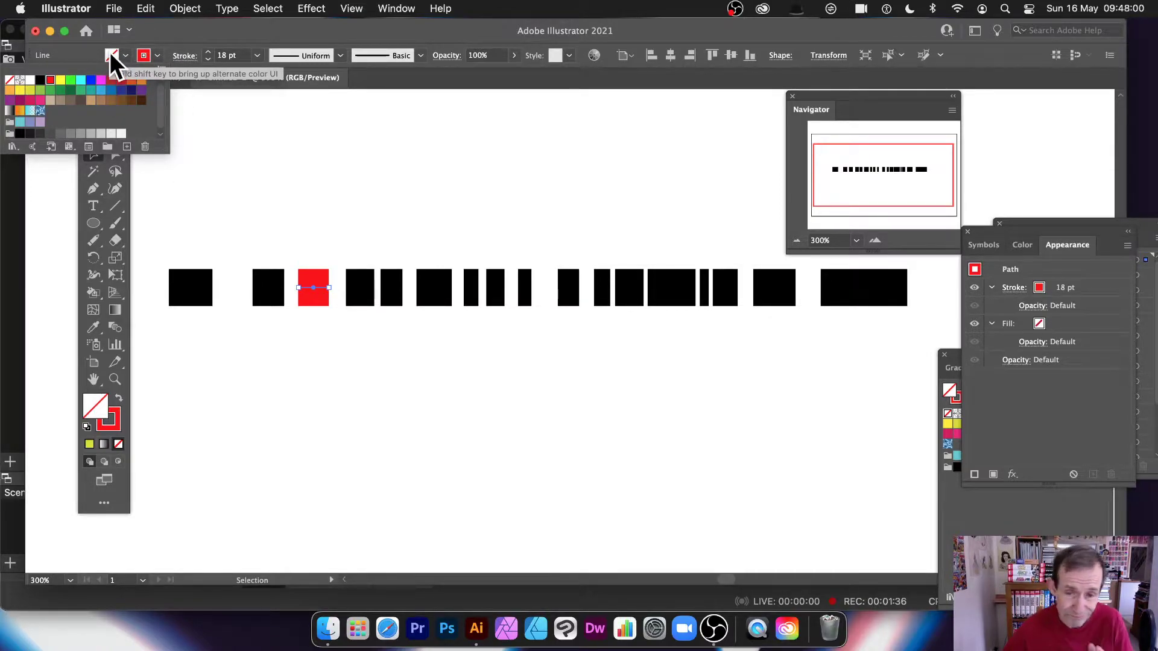
{"action": "left_click", "coordinate": [416, 247]}
- Give the sixth block in the row an orange stroke
{"action": "left_click", "coordinate": [436, 287]}
{"action": "left_click", "coordinate": [156, 56]}
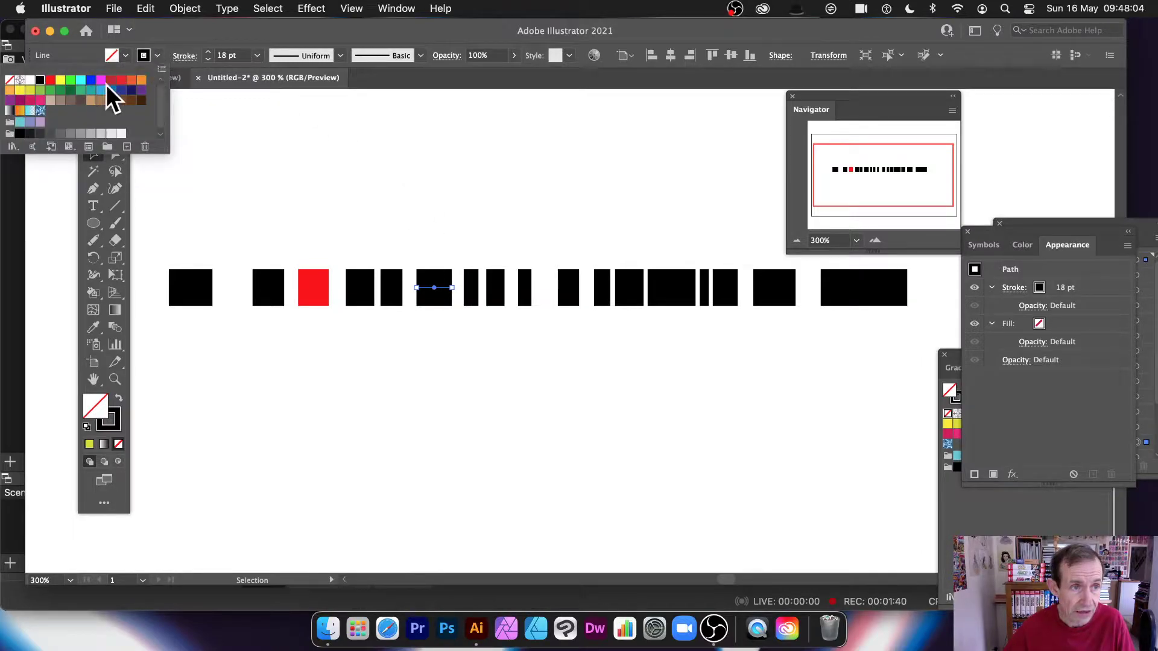
{"action": "left_click", "coordinate": [130, 79]}
{"action": "left_click", "coordinate": [479, 229]}
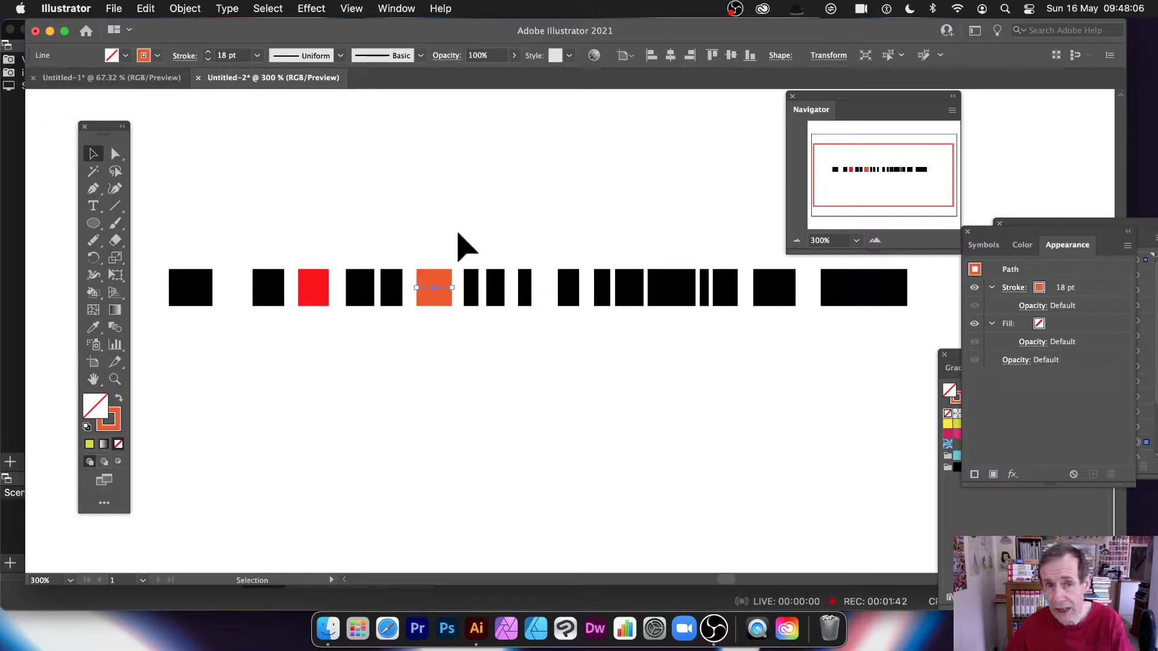
- Nudge the orange, fourth, second and first blocks to staggered heights and positions
{"action": "left_click_drag", "start_coordinate": [442, 290], "coordinate": [442, 302]}
{"action": "mouse_move", "coordinate": [362, 296]}
{"action": "left_mouse_down"}
{"action": "mouse_move", "coordinate": [357, 282]}
{"action": "mouse_move", "coordinate": [318, 309]}
{"action": "left_mouse_up"}
{"action": "left_click_drag", "start_coordinate": [259, 283], "coordinate": [259, 271]}
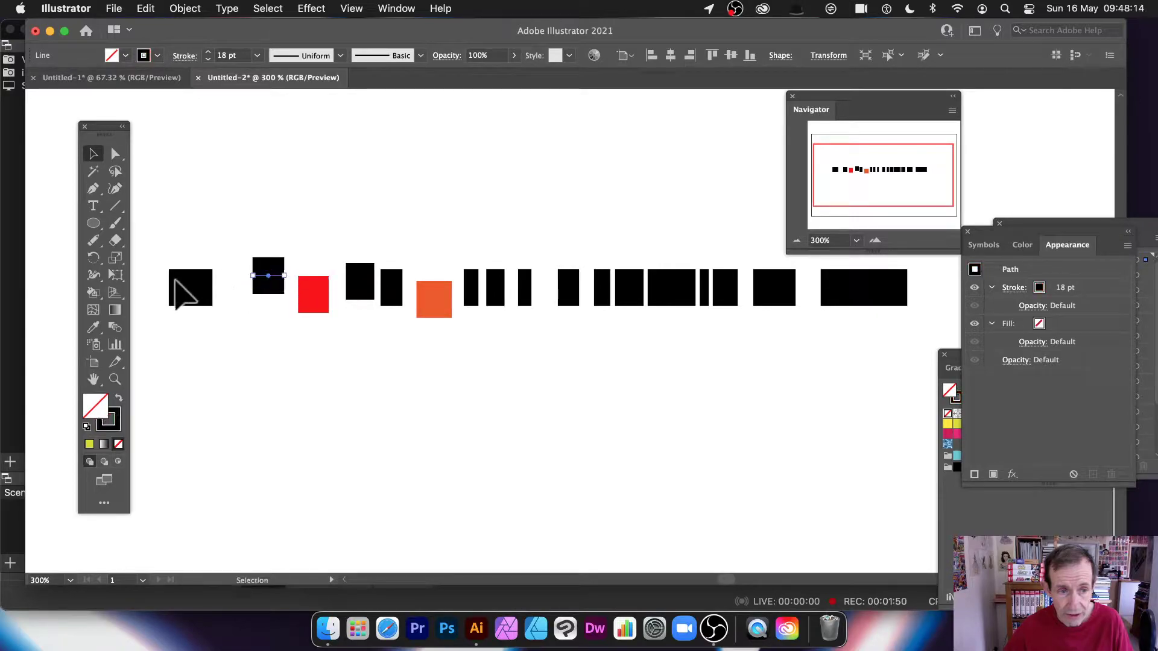
{"action": "left_click_drag", "start_coordinate": [183, 281], "coordinate": [231, 290]}
{"action": "left_click", "coordinate": [393, 295]}
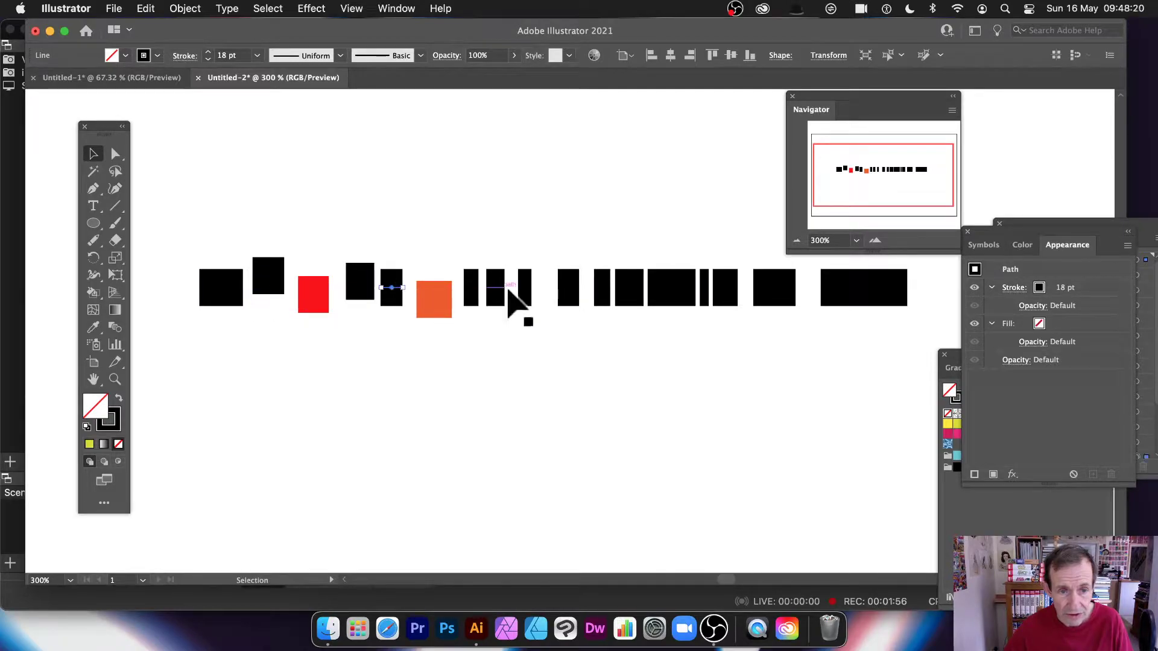
{"action": "left_click_drag", "start_coordinate": [502, 285], "coordinate": [526, 281]}
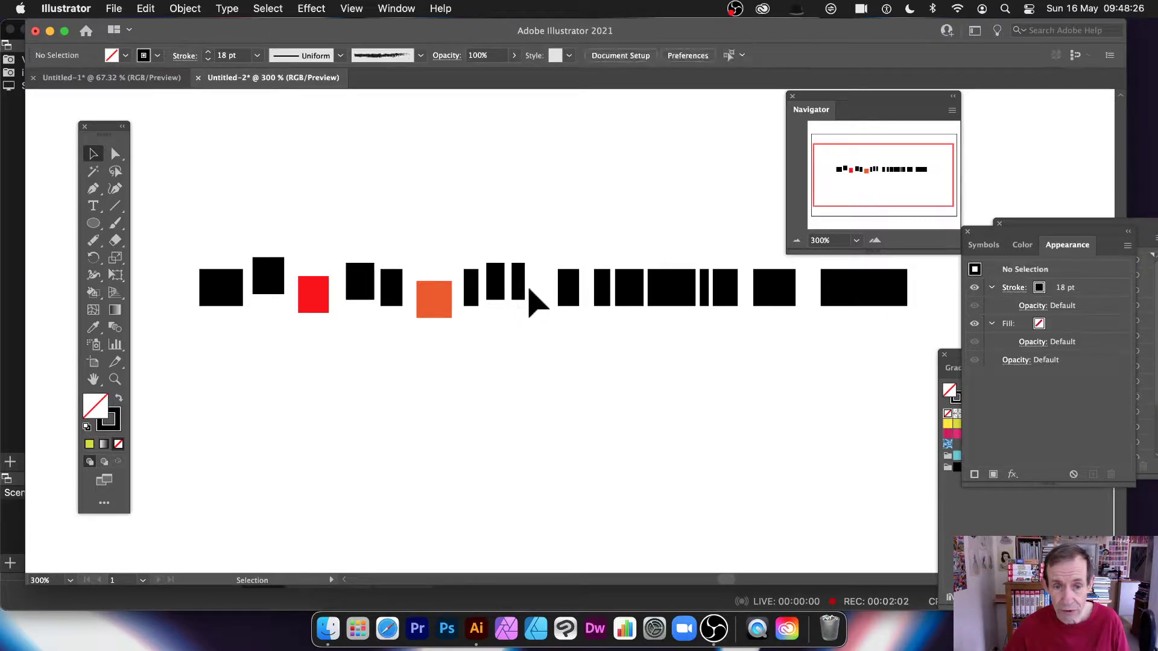
- At 600% zoom, copy a bar to its right and raise the middle bars slightly
{"action": "left_click", "coordinate": [875, 240]}
{"action": "left_click", "coordinate": [875, 240]}
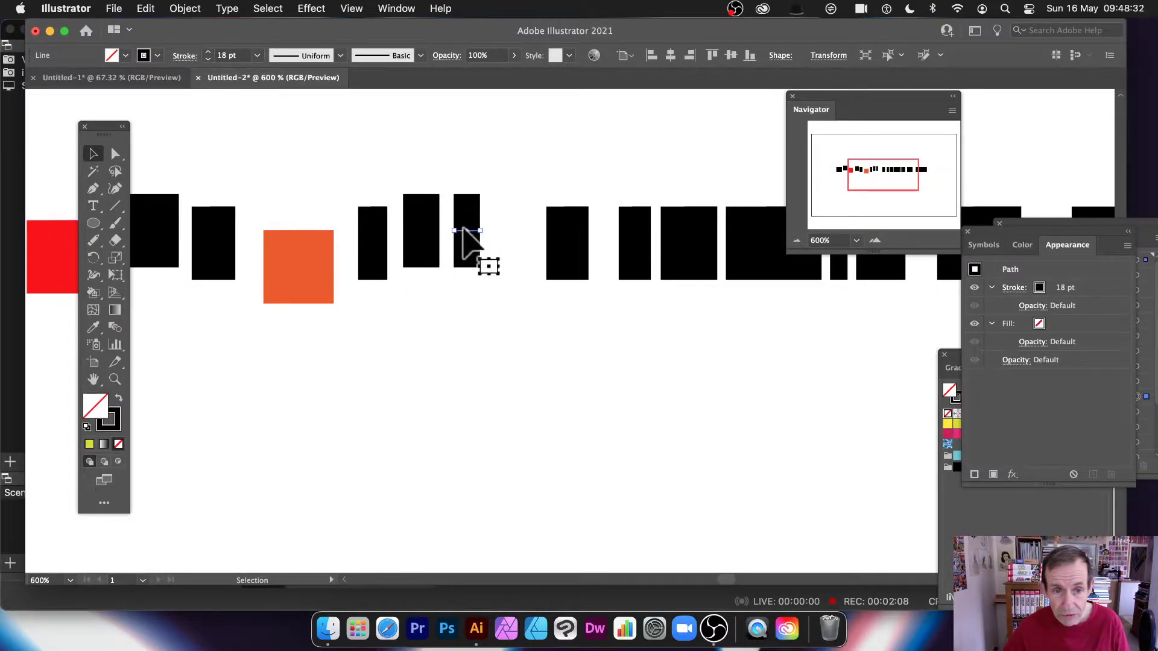
{"action": "left_click_drag", "start_coordinate": [465, 229], "coordinate": [510, 249]}
{"action": "key", "text": "super+shift+a"}
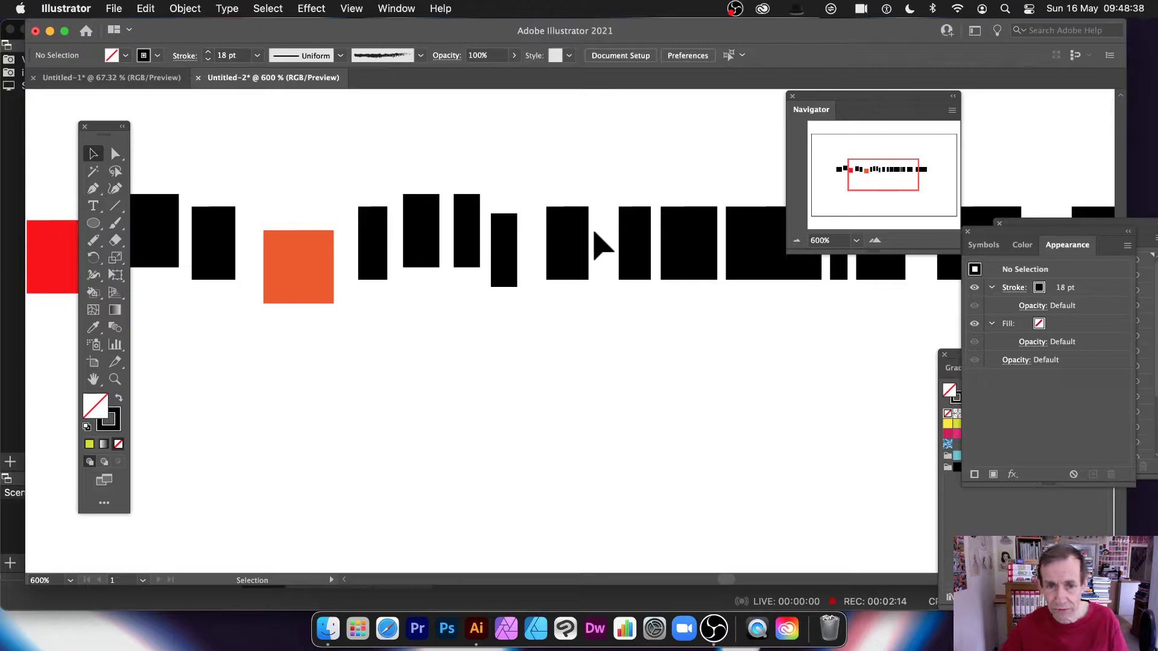
{"action": "left_click", "coordinate": [573, 276]}
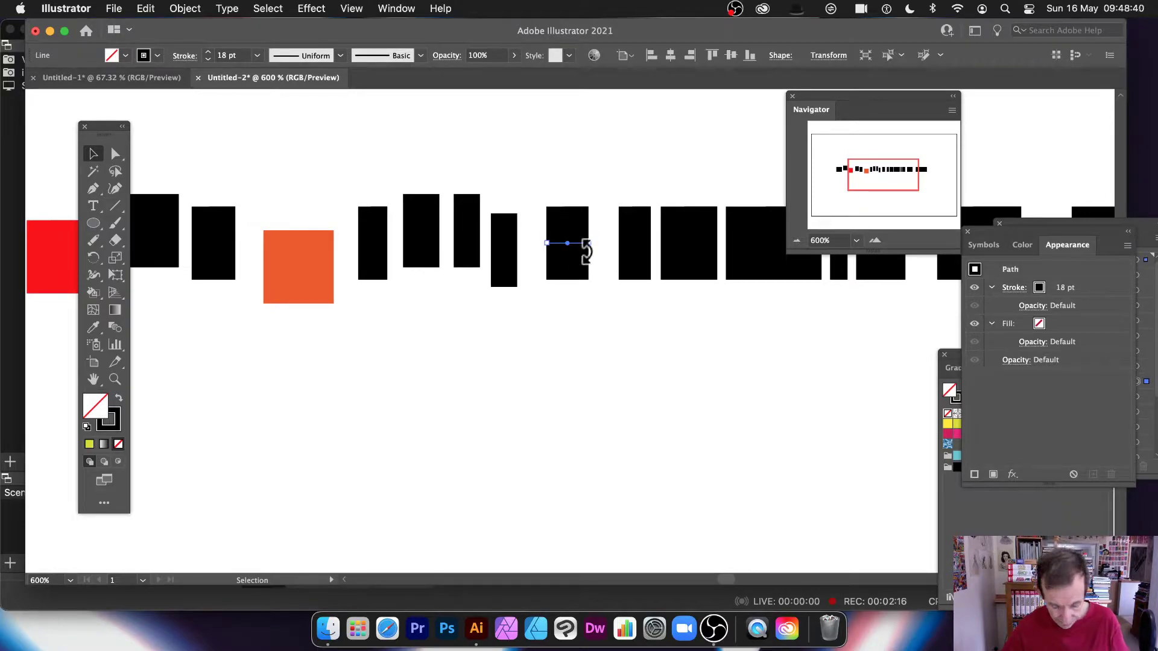
{"action": "left_click_drag", "start_coordinate": [576, 243], "coordinate": [632, 246]}
{"action": "left_click", "coordinate": [646, 244]}
{"action": "left_click_drag", "start_coordinate": [703, 254], "coordinate": [711, 251]}
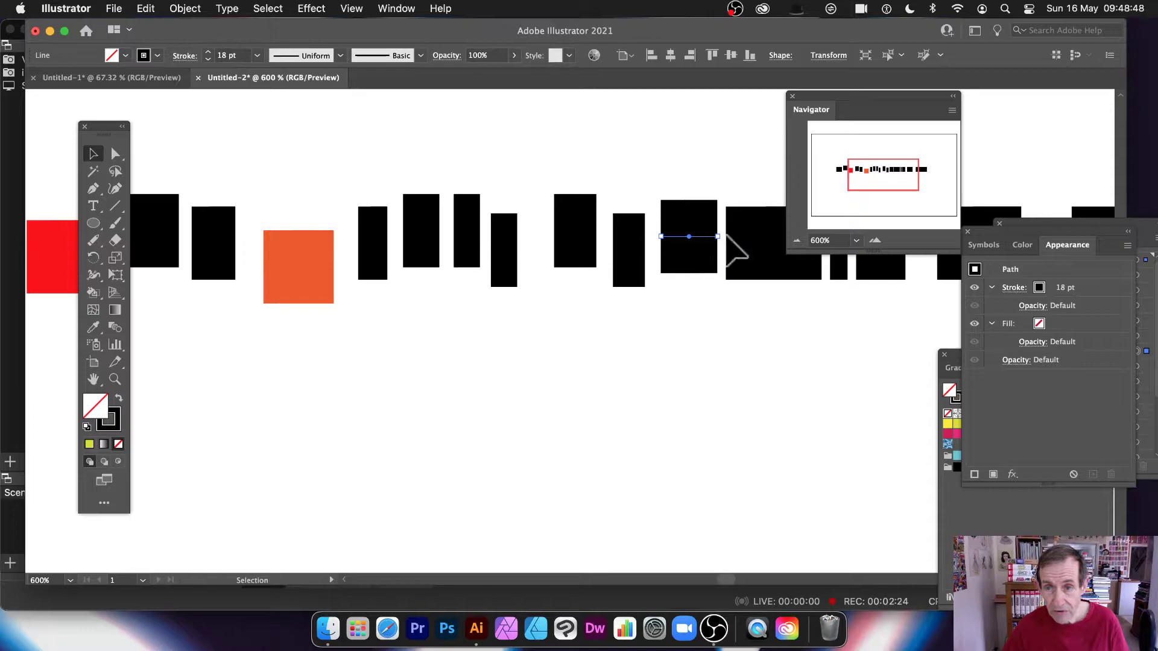
{"action": "left_click", "coordinate": [588, 127]}
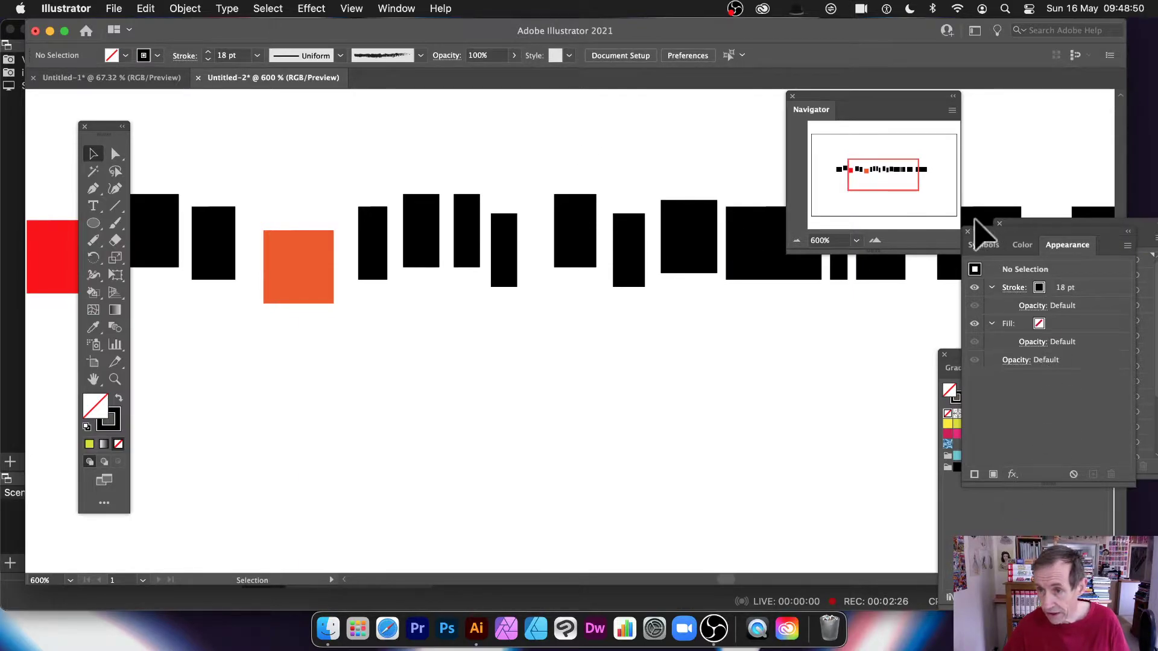
{"action": "left_click", "coordinate": [795, 239]}
{"action": "left_click", "coordinate": [796, 240]}
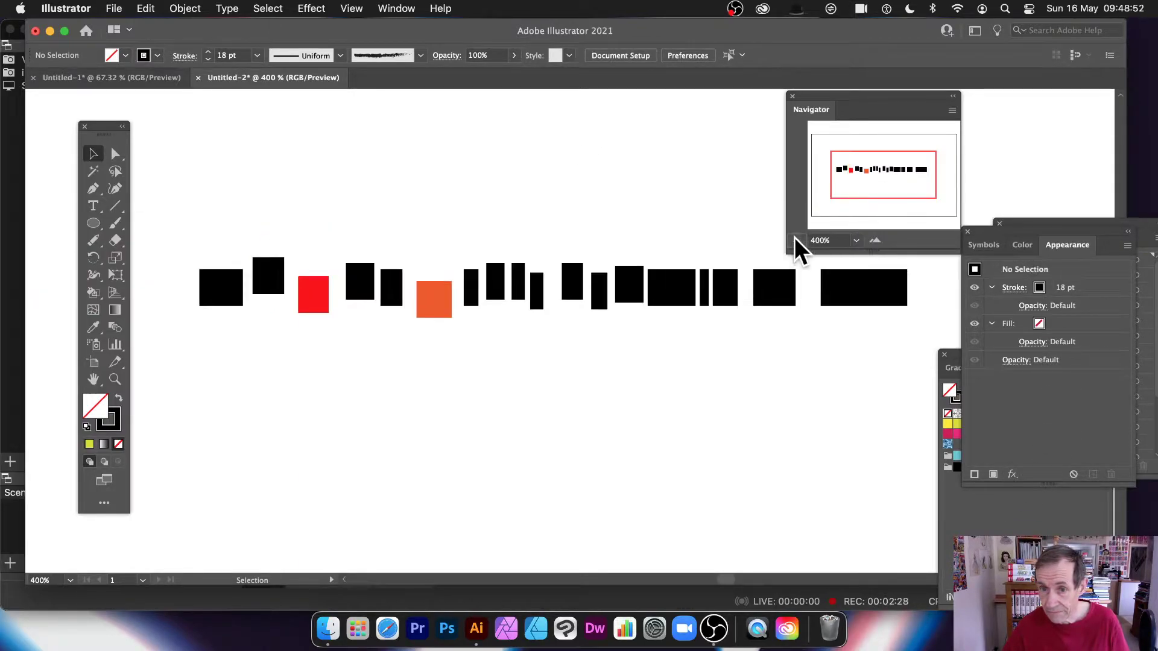
- Marquee-select the whole row and group it with Object > Group
{"action": "left_click", "coordinate": [796, 240]}
{"action": "left_click_drag", "start_coordinate": [286, 236], "coordinate": [862, 388]}
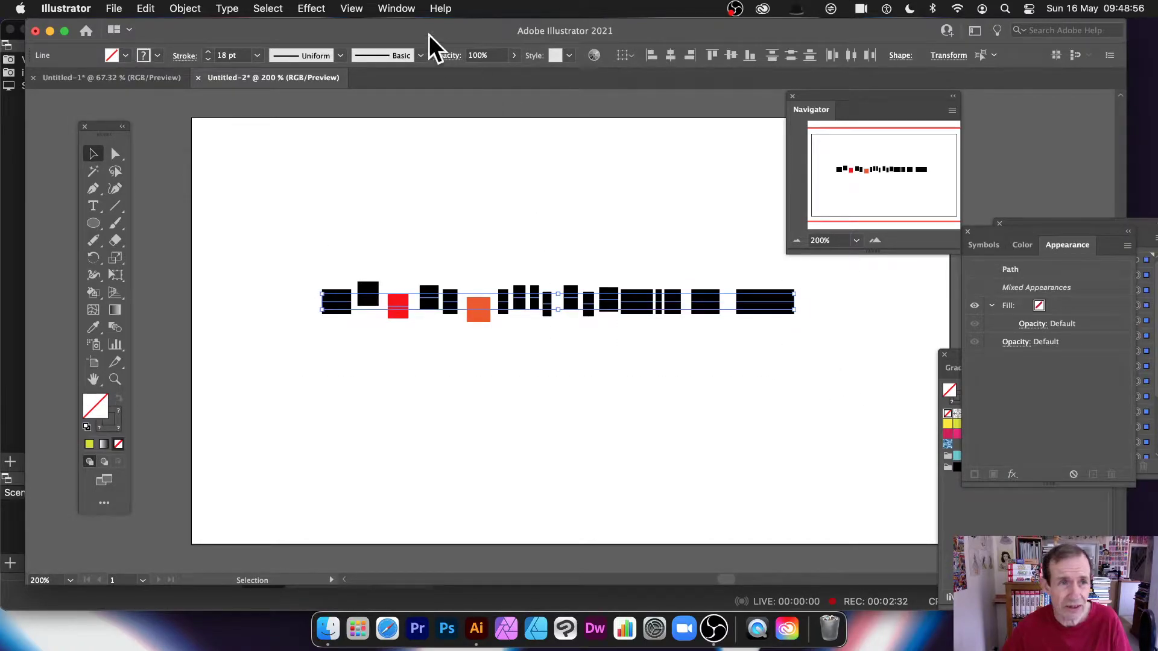
{"action": "left_click", "coordinate": [185, 9]}
{"action": "left_click", "coordinate": [197, 85]}
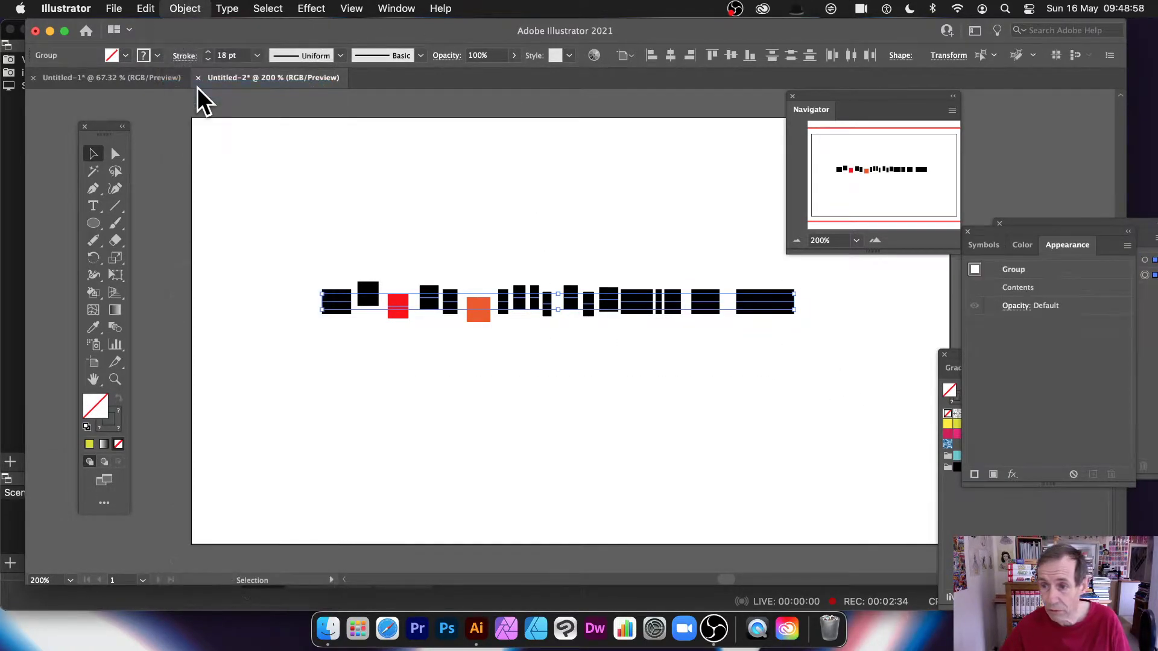
- Move the Appearance panel aside and place the Layers panel beside the artwork
{"action": "left_click_drag", "start_coordinate": [1066, 230], "coordinate": [1152, 374]}
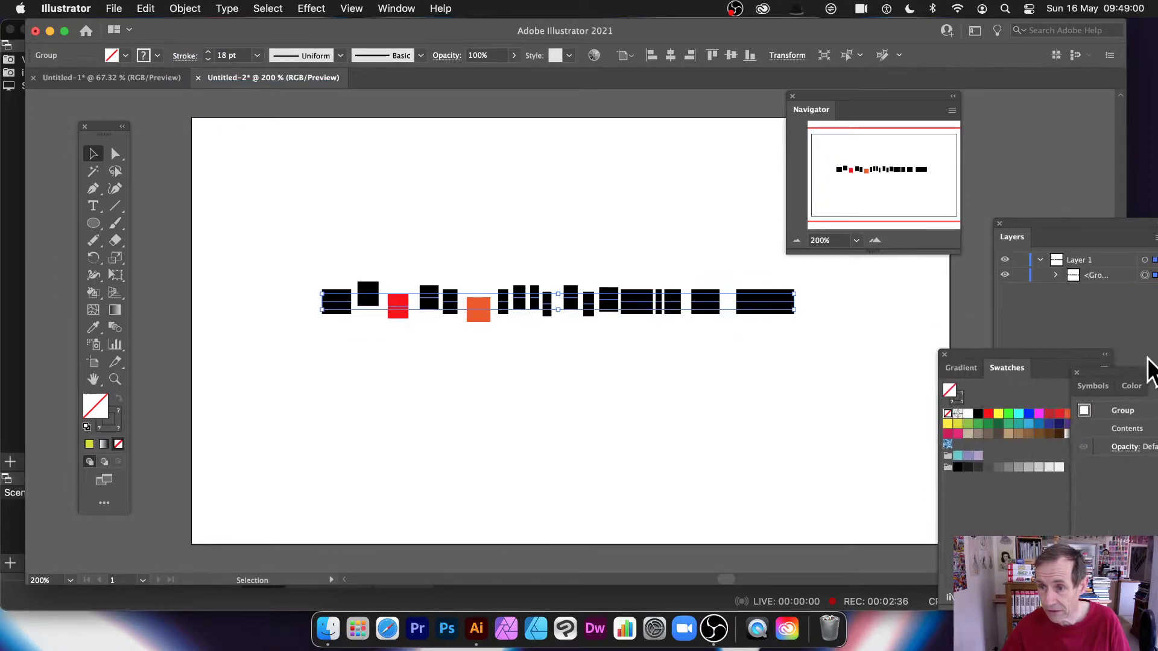
{"action": "left_click_drag", "start_coordinate": [1062, 225], "coordinate": [874, 273]}
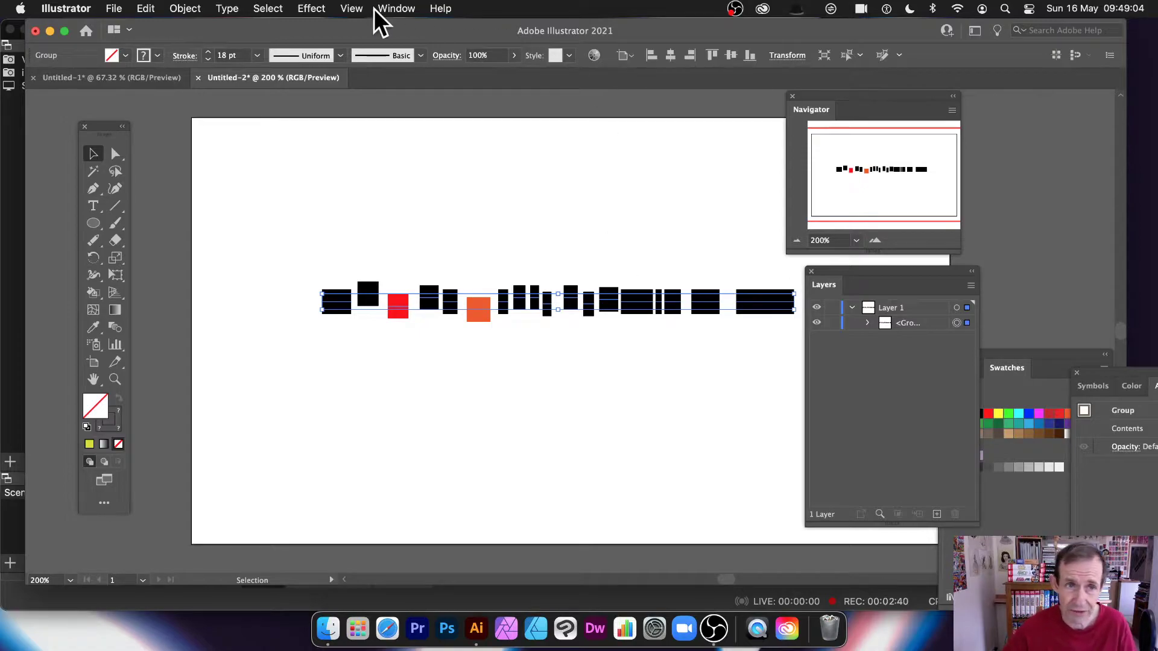
{"action": "left_click", "coordinate": [393, 8]}
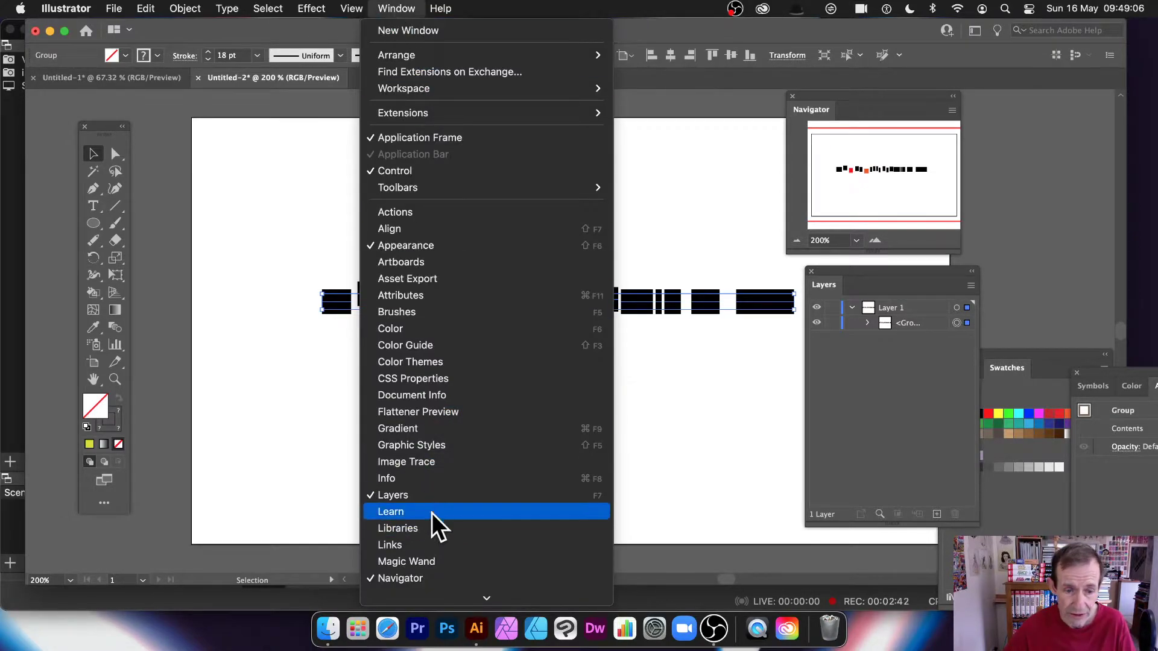
- Expand the group in the Layers panel and shift the row about 76 px left
{"action": "left_click", "coordinate": [432, 497]}
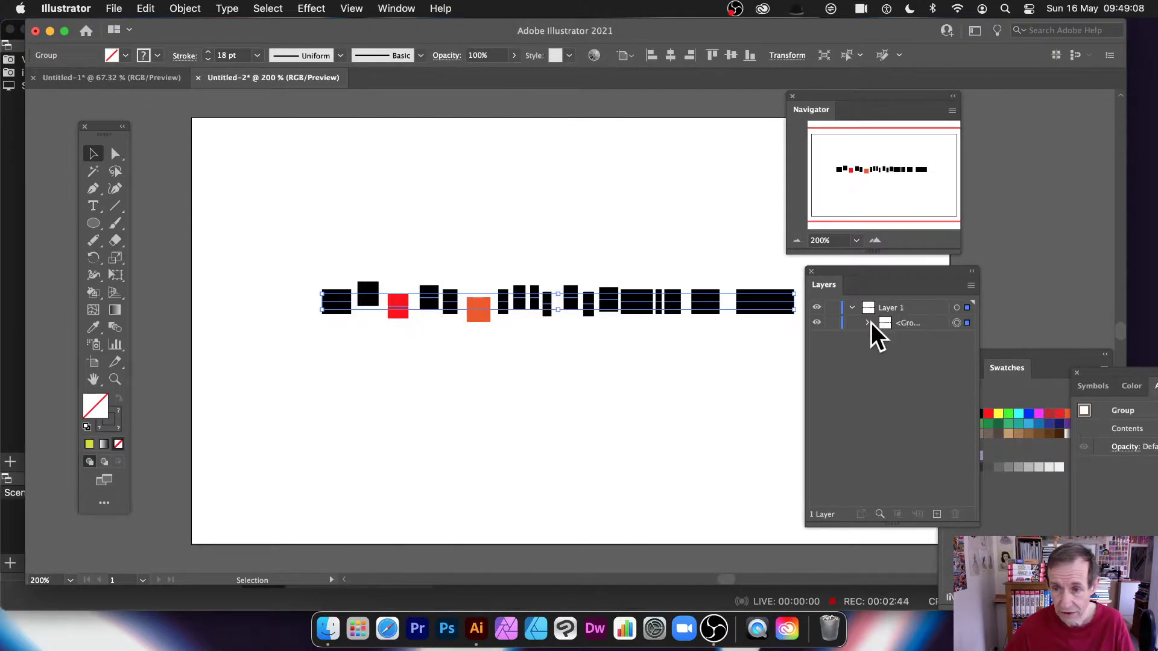
{"action": "left_click", "coordinate": [868, 324]}
{"action": "left_click_drag", "start_coordinate": [634, 304], "coordinate": [597, 292]}
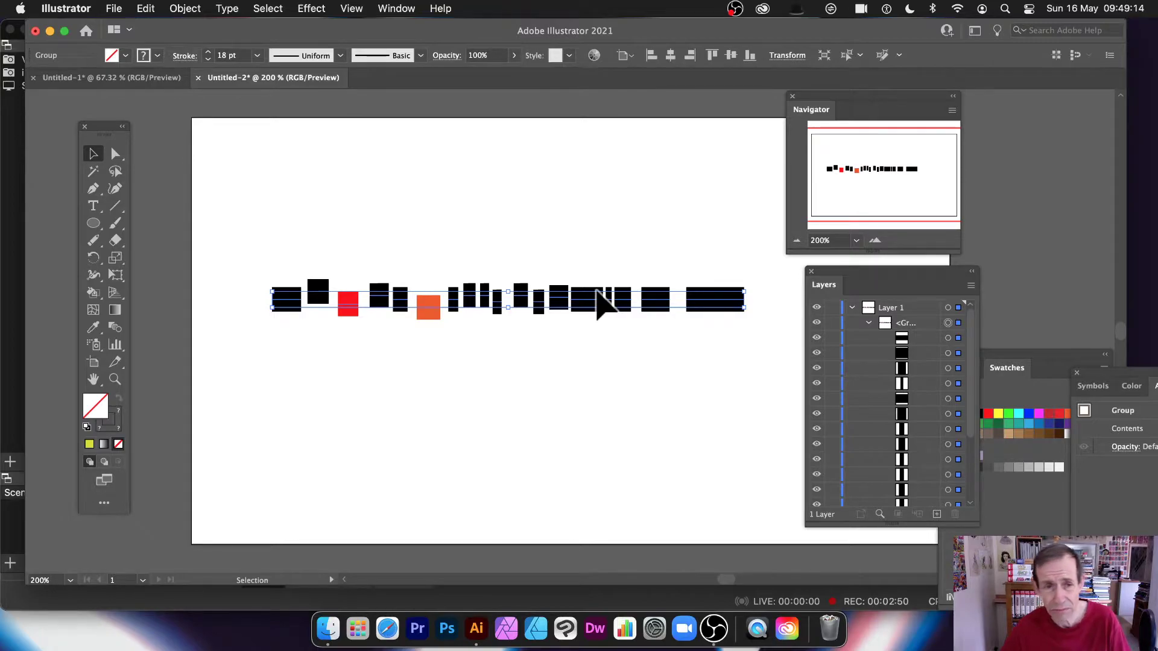
{"action": "left_click", "coordinate": [325, 3]}
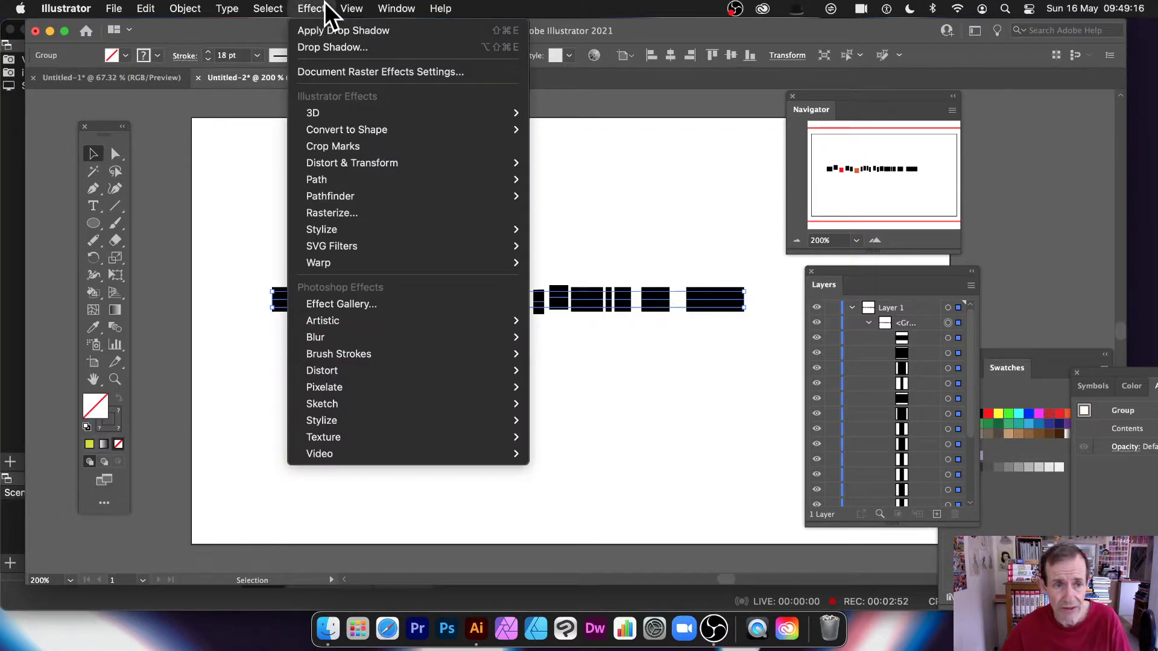
- Apply a Drop Shadow: Multiply, 75% opacity, 7 pt X/Y offsets, 5 pt blur
{"action": "mouse_move", "coordinate": [342, 228]}
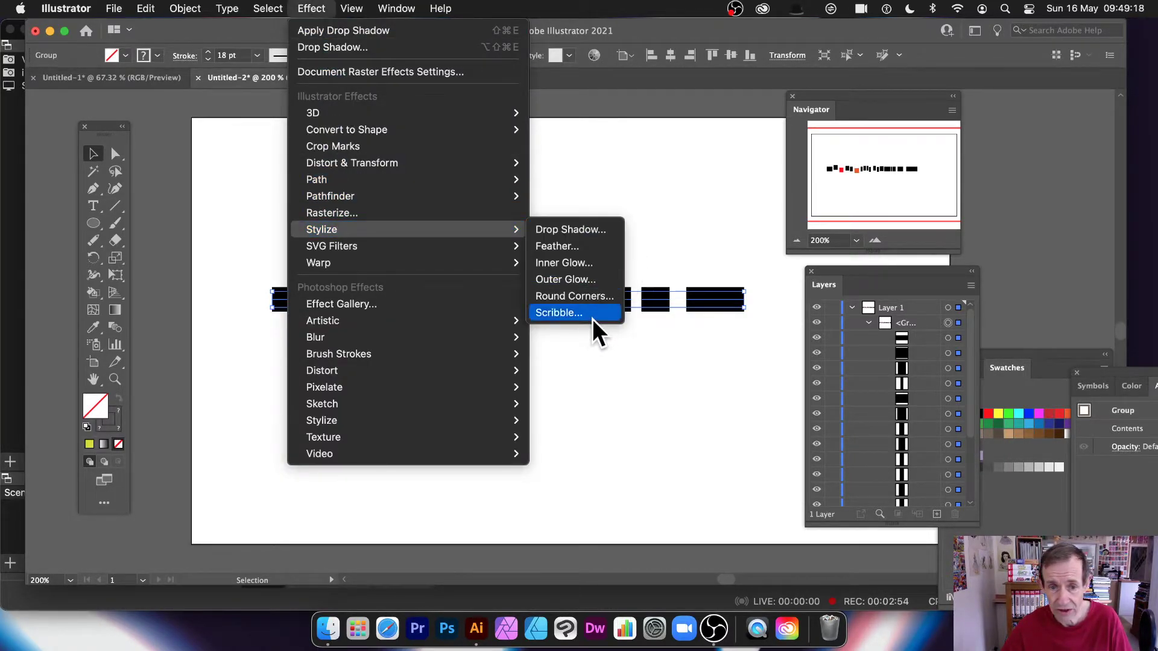
{"action": "left_click", "coordinate": [579, 229]}
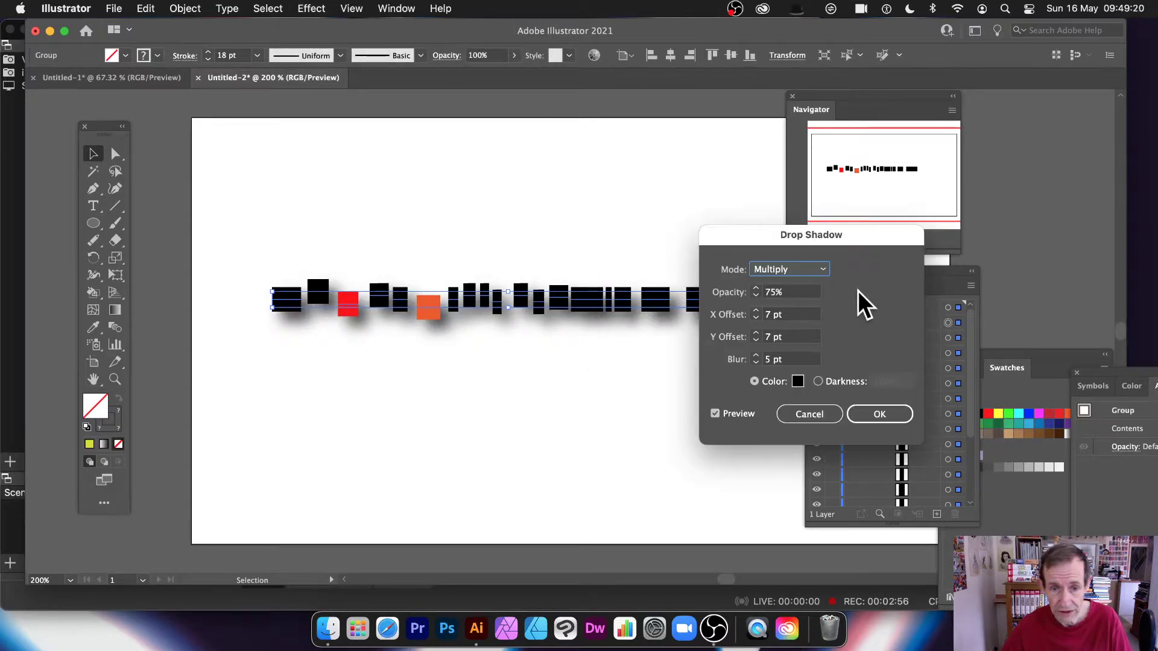
{"action": "left_click", "coordinate": [908, 423]}
- Move the row up, undo a trial duplicate, then lower it slightly
{"action": "left_click", "coordinate": [542, 214]}
{"action": "left_click_drag", "start_coordinate": [714, 293], "coordinate": [683, 242]}
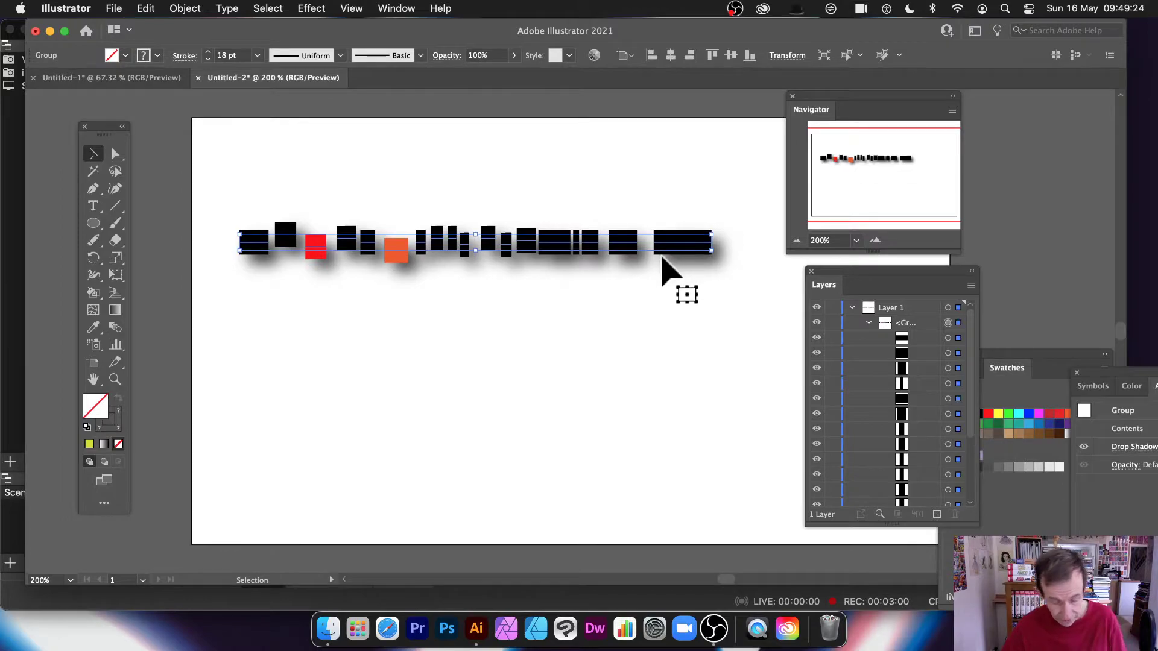
{"action": "left_click_drag", "start_coordinate": [627, 241], "coordinate": [651, 323]}
{"action": "key", "text": "super+z"}
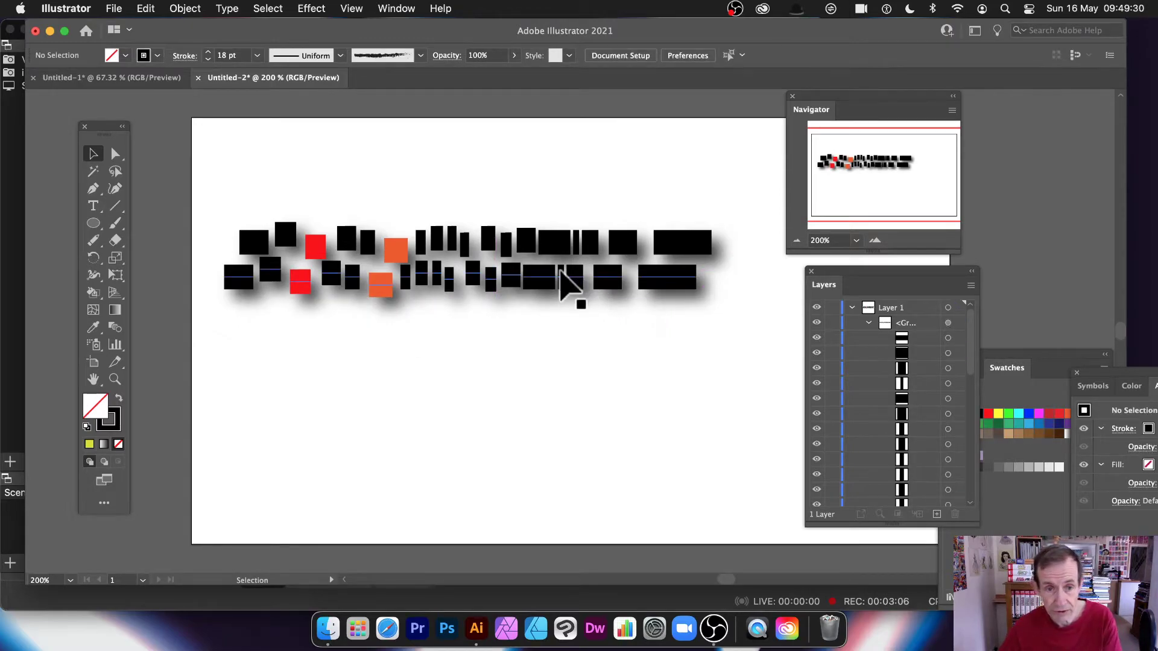
{"action": "key", "text": "super+z"}
{"action": "left_click_drag", "start_coordinate": [559, 244], "coordinate": [551, 259]}
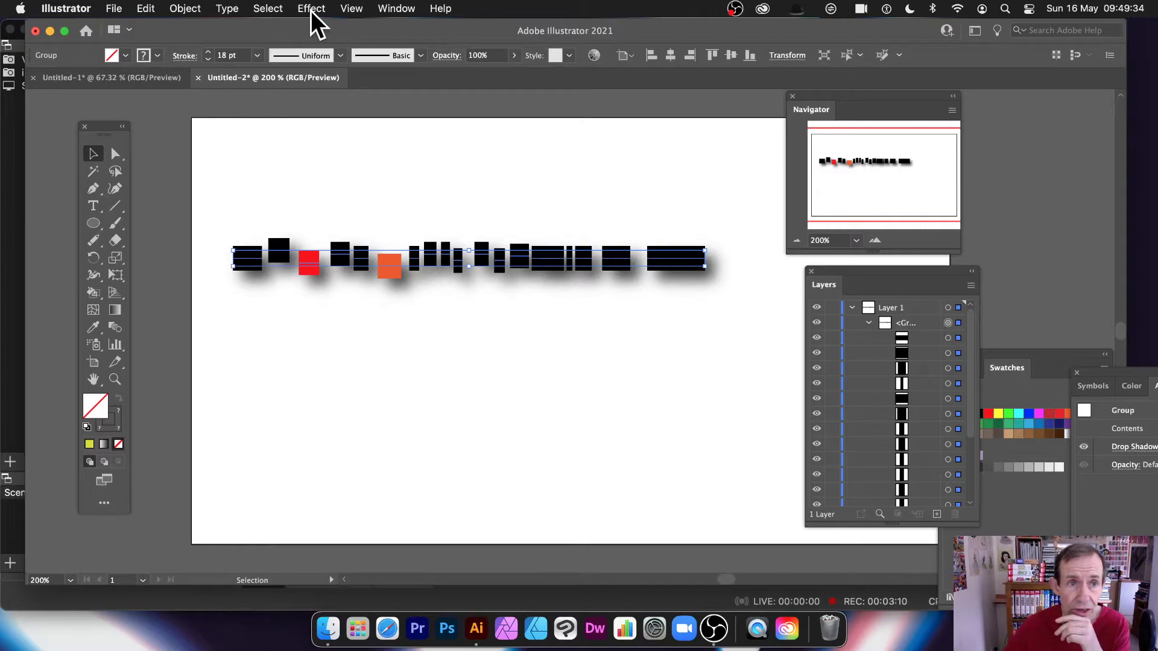
{"action": "left_click", "coordinate": [175, 8]}
{"action": "mouse_move", "coordinate": [170, 27]}
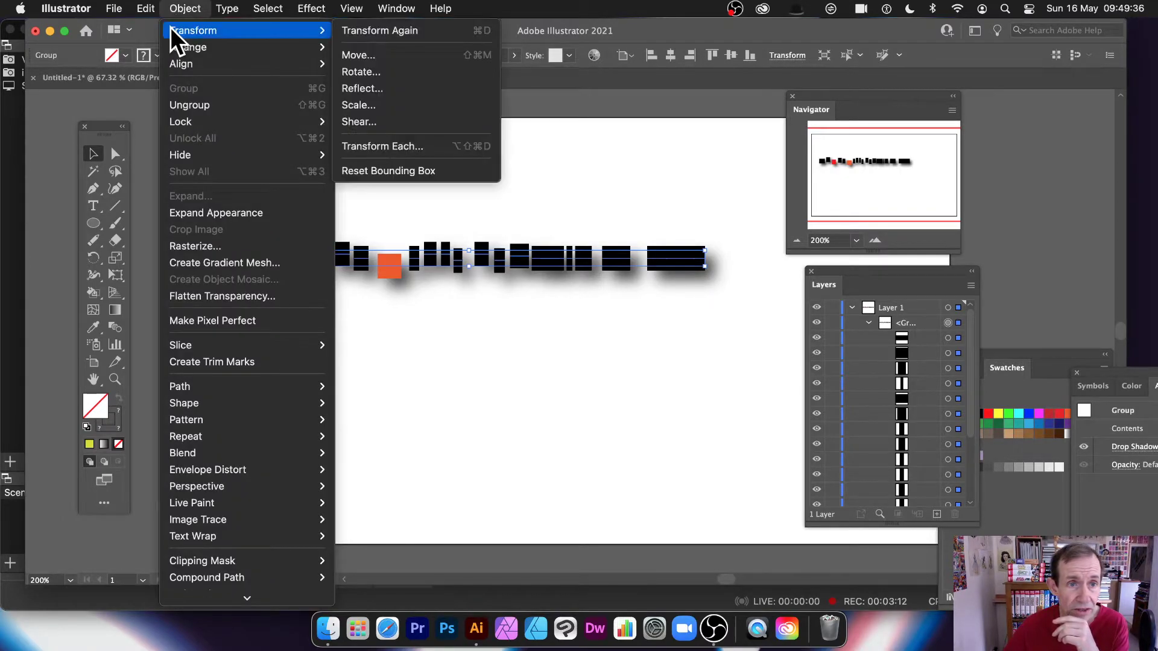
{"action": "left_click", "coordinate": [394, 146]}
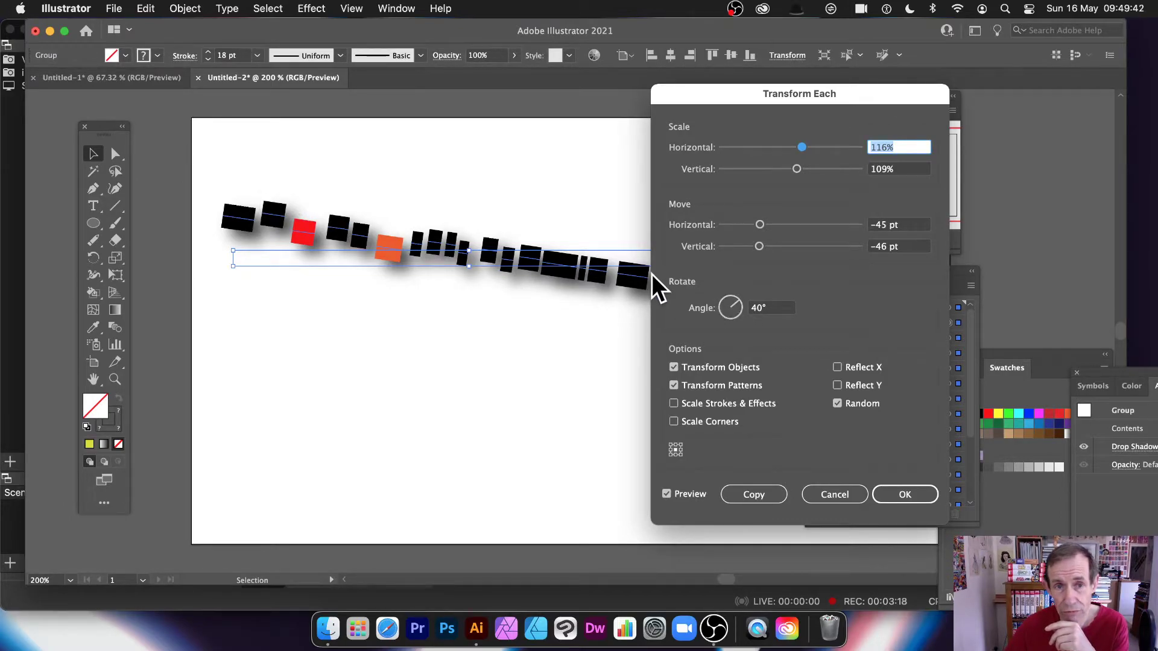
{"action": "left_click", "coordinate": [865, 498]}
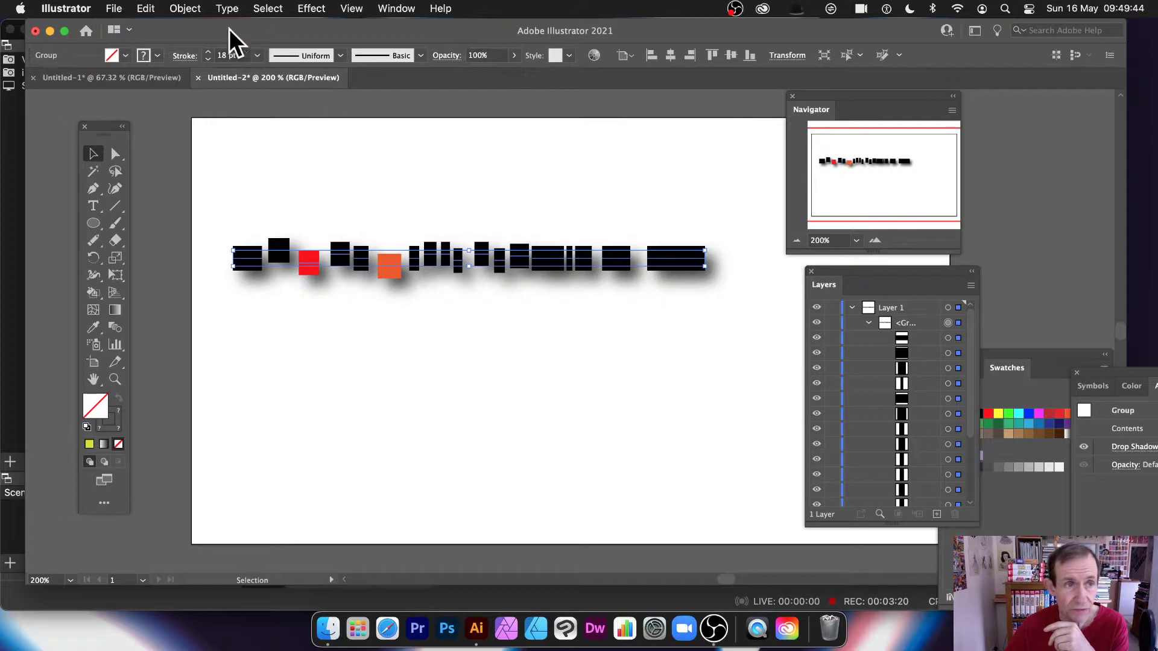
{"action": "left_click", "coordinate": [192, 5]}
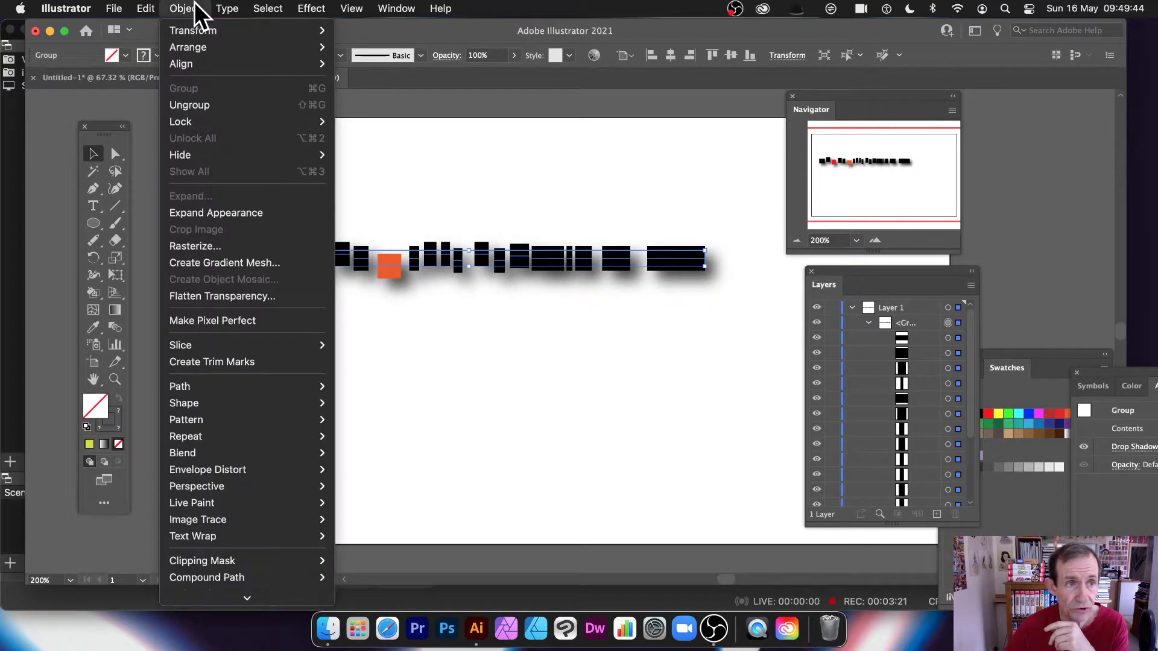
- Ungroup the row into separate lines and reselect them all
{"action": "left_click", "coordinate": [189, 105]}
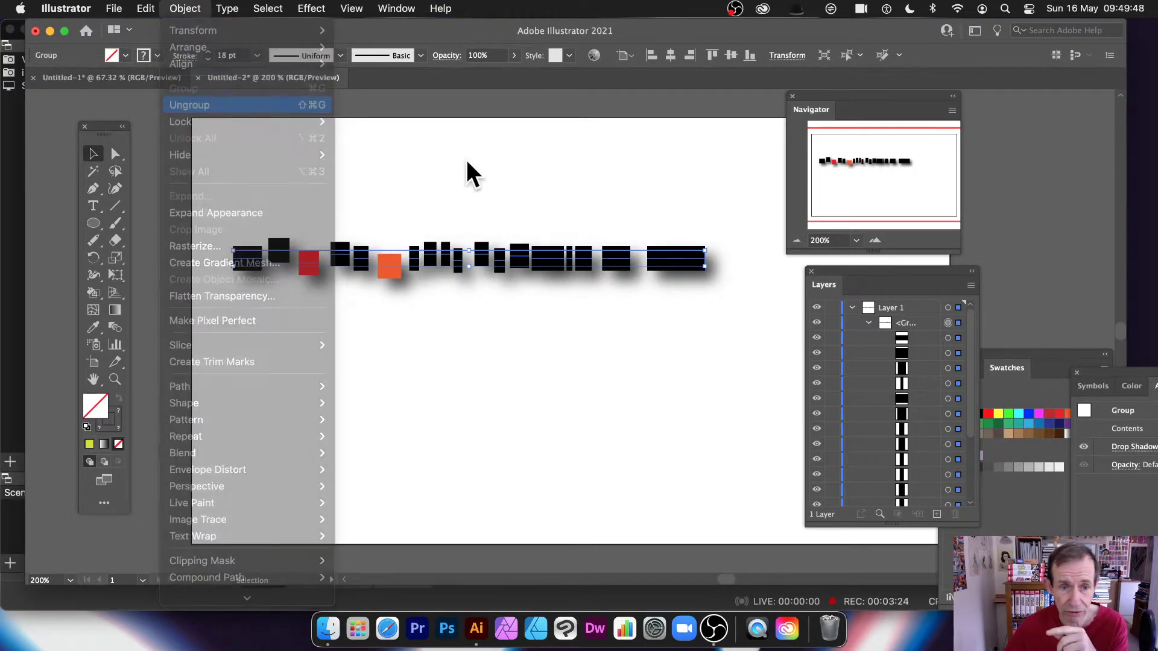
{"action": "left_click", "coordinate": [369, 190]}
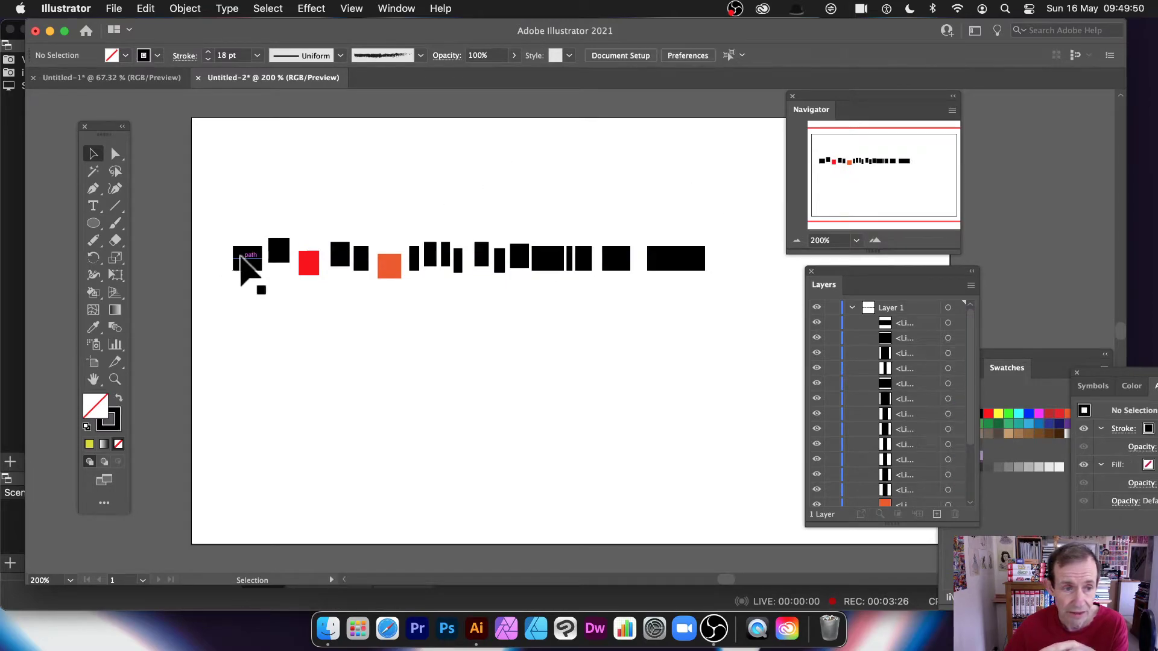
{"action": "left_click_drag", "start_coordinate": [209, 218], "coordinate": [724, 274]}
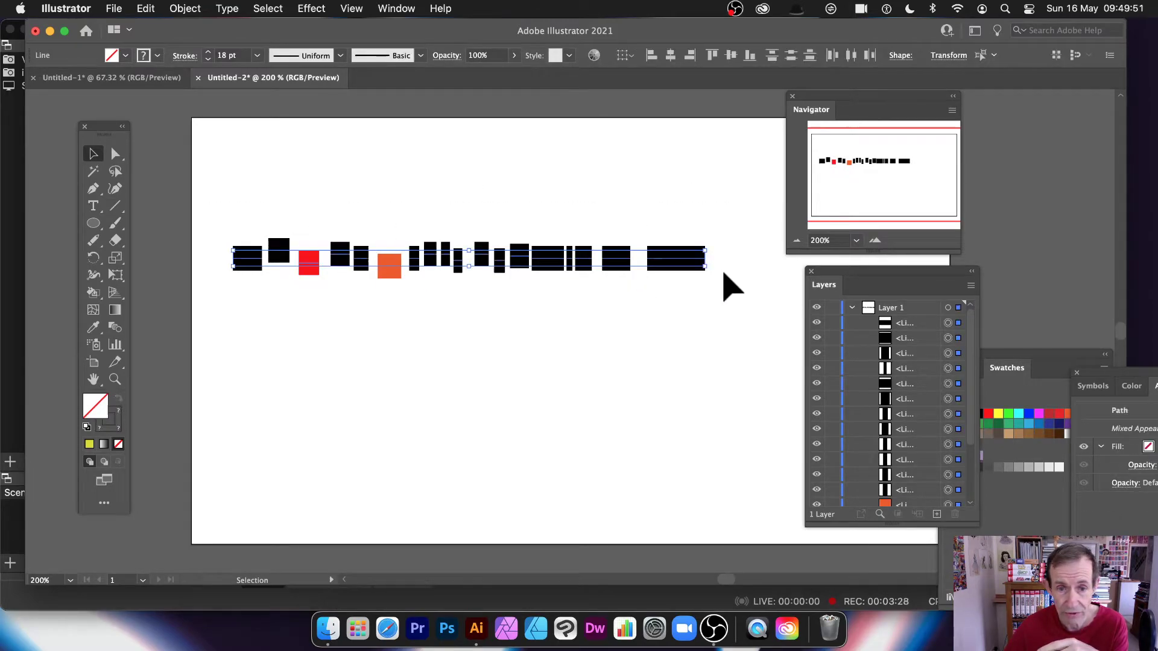
- Try a Transform Each with 108% horizontal scale, then cancel it
{"action": "left_click", "coordinate": [187, 10]}
{"action": "mouse_move", "coordinate": [190, 31]}
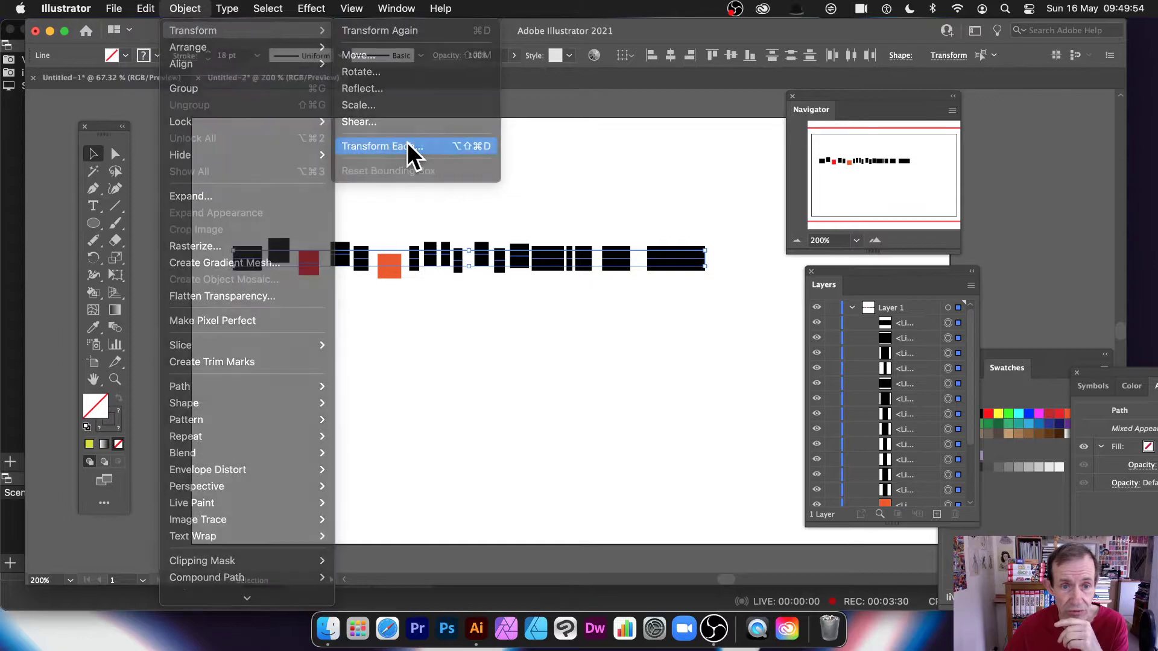
{"action": "left_click", "coordinate": [408, 145]}
{"action": "left_click_drag", "start_coordinate": [806, 146], "coordinate": [796, 147]}
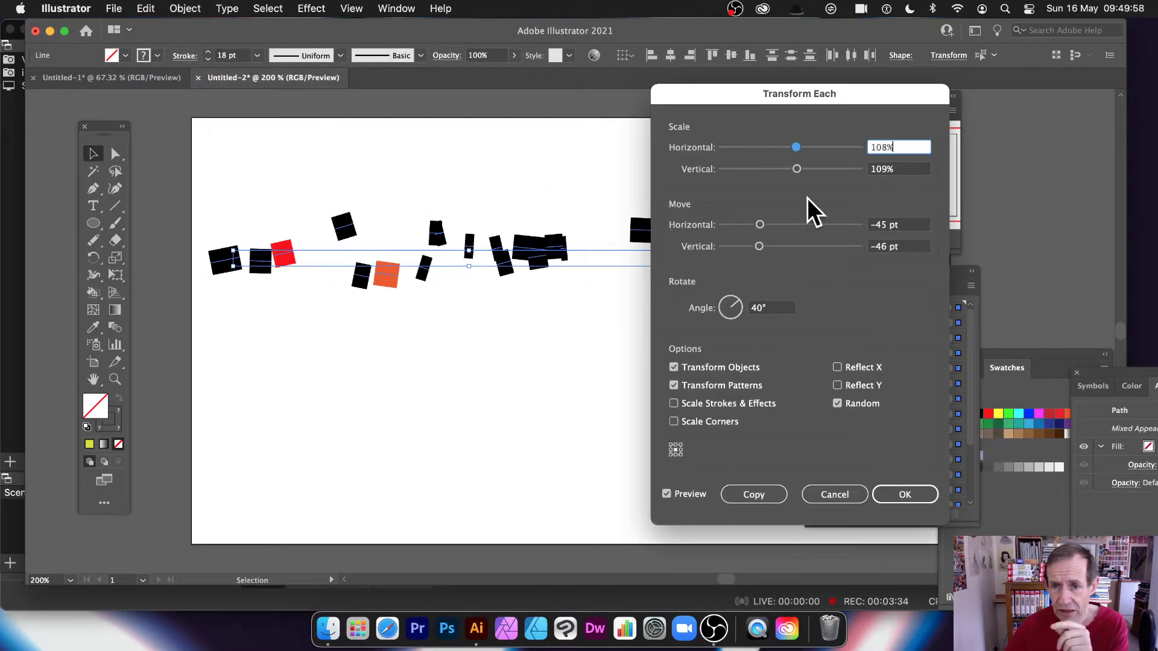
{"action": "left_click", "coordinate": [904, 228]}
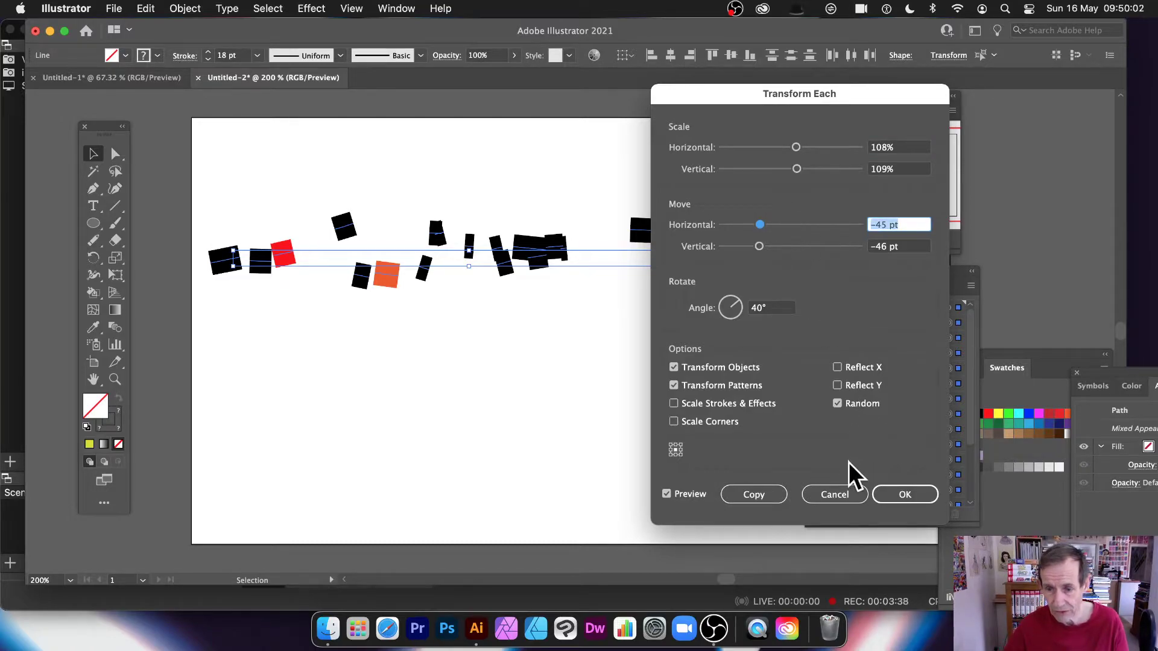
{"action": "left_click", "coordinate": [844, 490]}
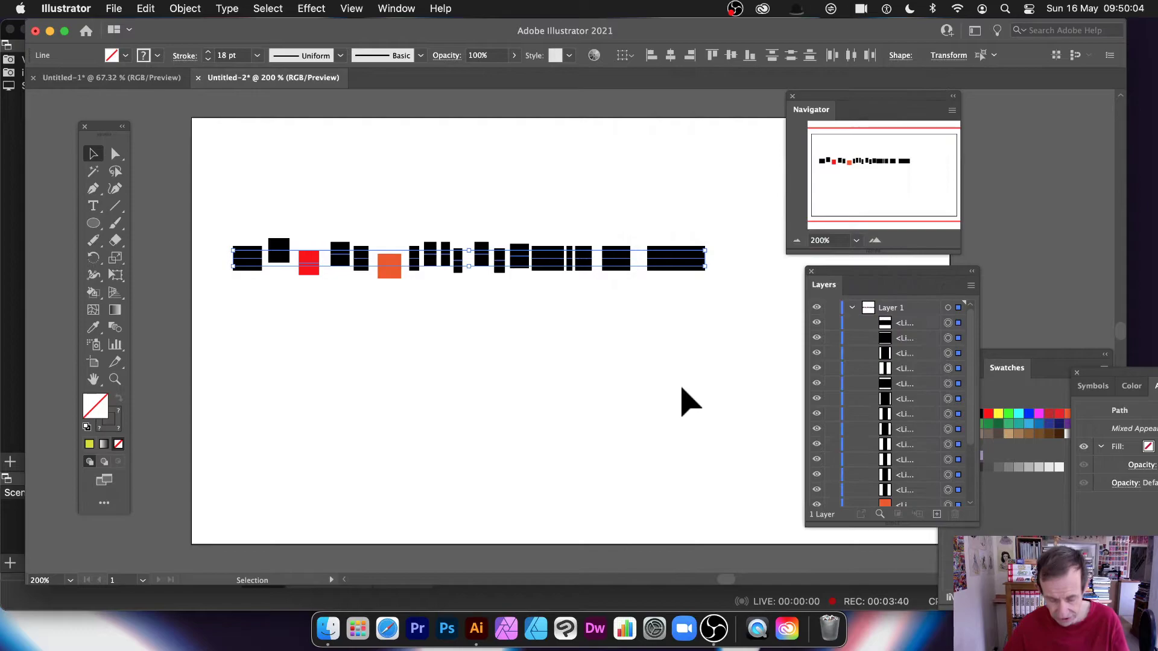
- Undo the drop shadow, grouping and earlier edits back to the plain row of bars
{"action": "key", "text": "super+z"}
{"action": "key", "text": "super+z"}
{"action": "key", "text": "super+z"}
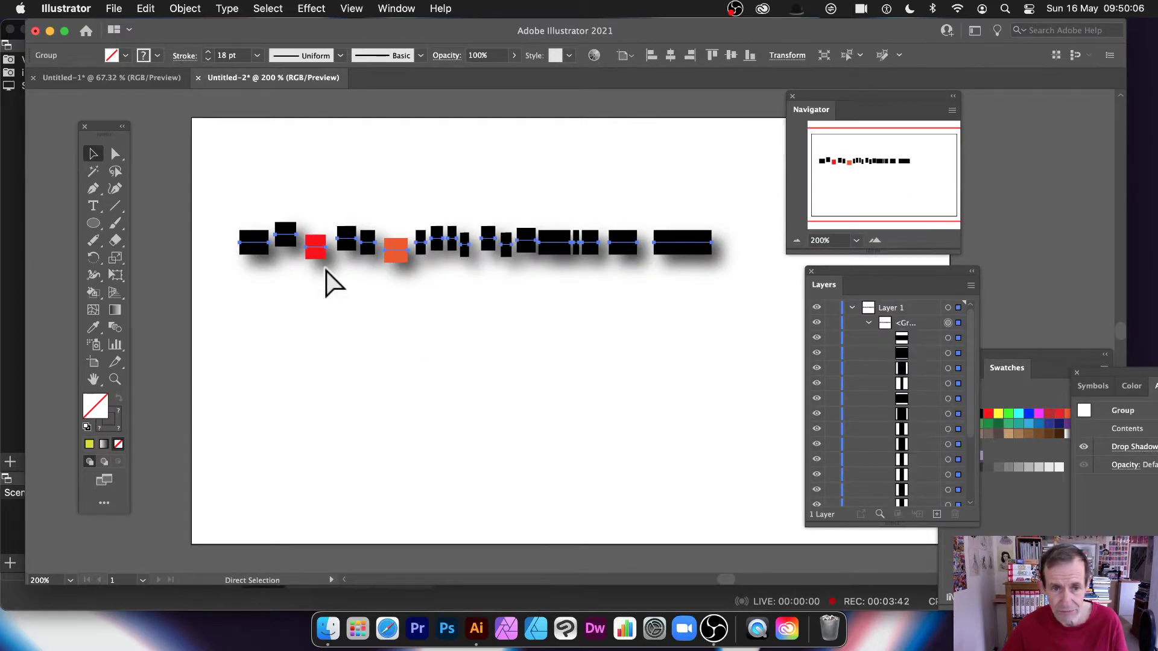
{"action": "key", "text": "super+z"}
{"action": "key", "text": "super+z"}
{"action": "key", "text": "super+z"}
{"action": "key", "text": "super+z"}
{"action": "key", "text": "super+z"}
{"action": "key", "text": "super+z"}
{"action": "key", "text": "super+z"}
{"action": "key", "text": "super+z"}
{"action": "key", "text": "super+z"}
{"action": "key", "text": "super+z"}
{"action": "key", "text": "super+z"}
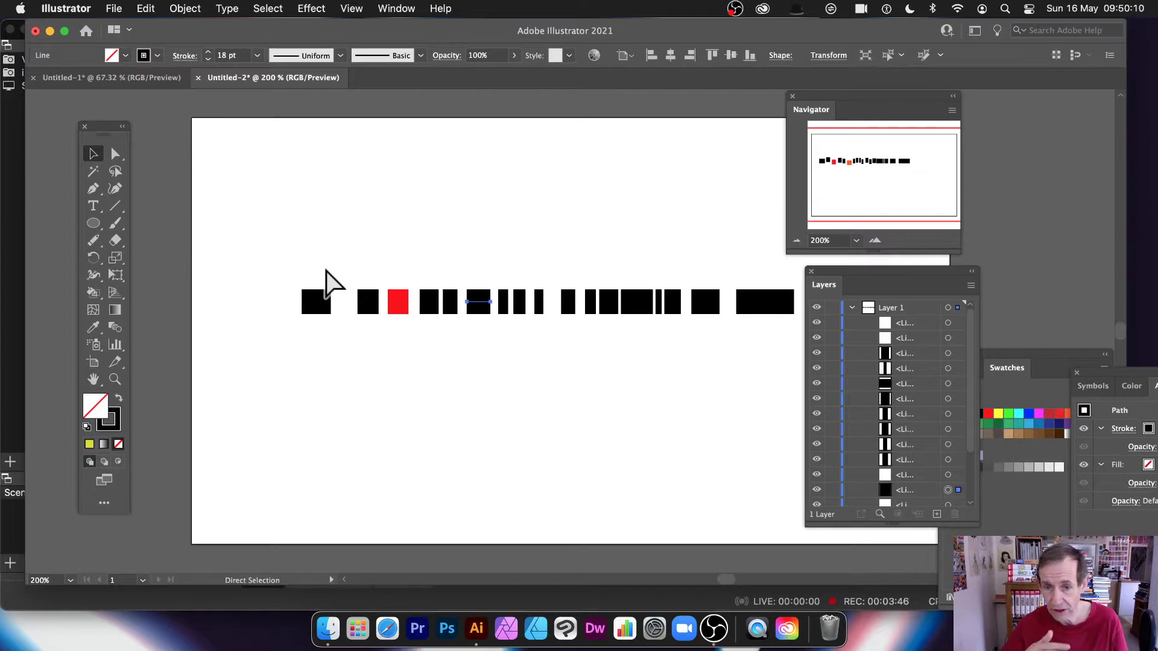
{"action": "key", "text": "super+z"}
- Select all the bars, shift the row left and up, and bring up Object > Transform
{"action": "left_click_drag", "start_coordinate": [266, 261], "coordinate": [825, 329]}
{"action": "left_click_drag", "start_coordinate": [768, 305], "coordinate": [707, 288]}
{"action": "left_click", "coordinate": [193, 9]}
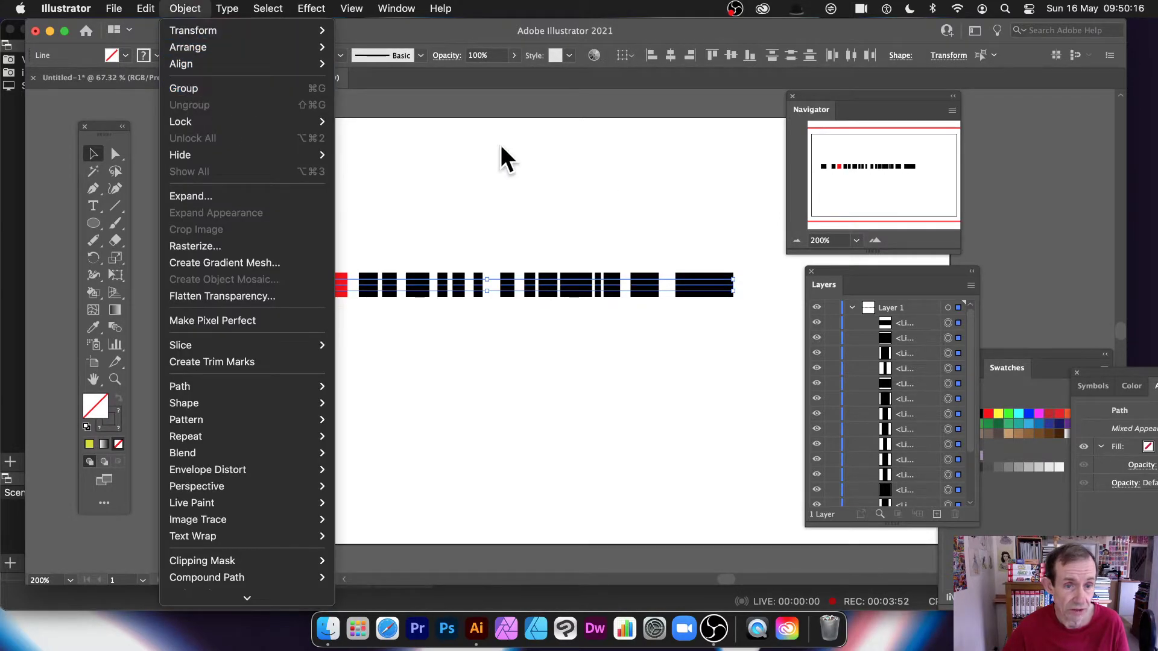
{"action": "left_click", "coordinate": [568, 223]}
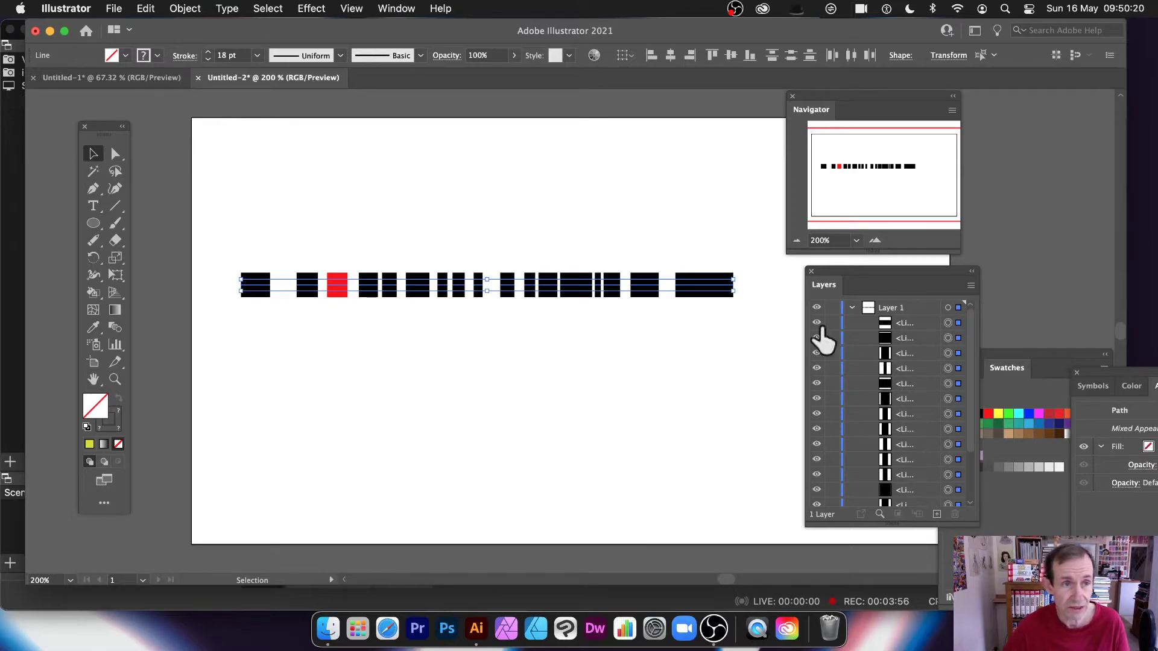
{"action": "left_click", "coordinate": [180, 8]}
- In Transform Each, set scale 100%/100%, rotation 0°, horizontal move 0 pt and vertical 3 pt
{"action": "mouse_move", "coordinate": [191, 31]}
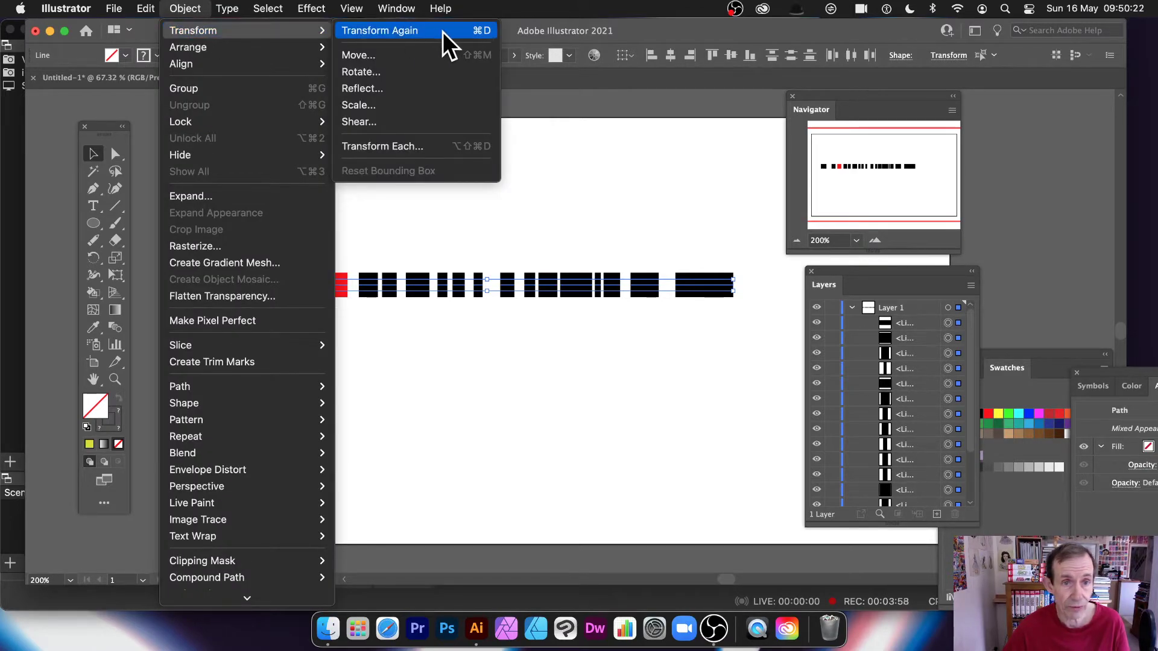
{"action": "left_click", "coordinate": [379, 147]}
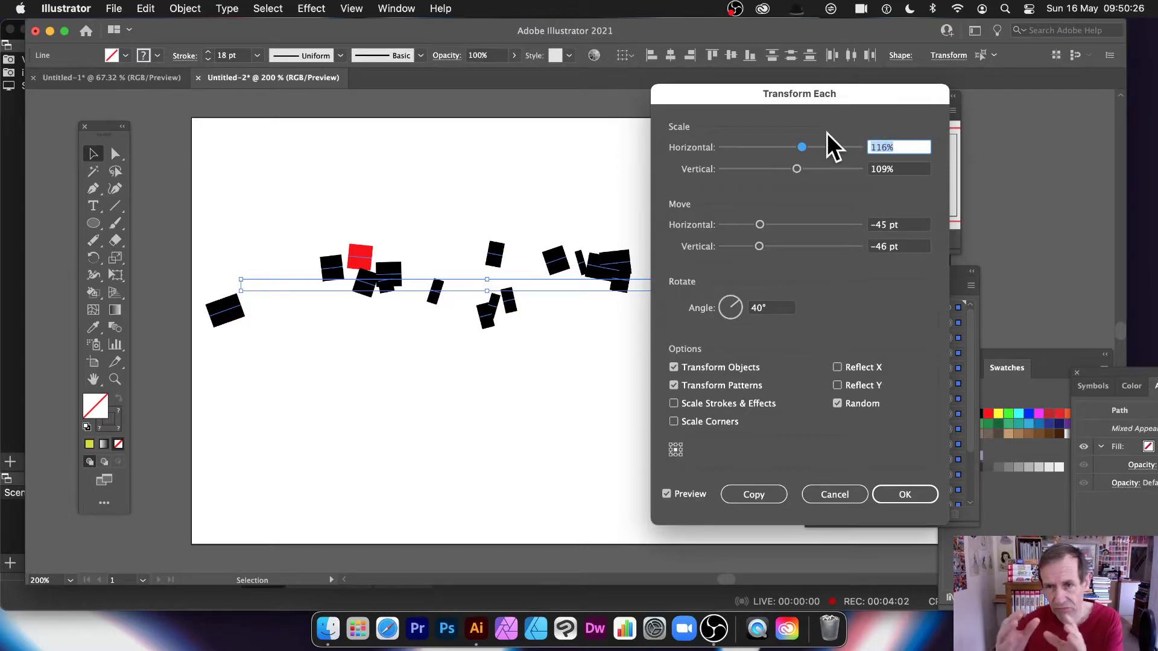
{"action": "type", "text": "100"}
{"action": "key", "text": "Tab"}
{"action": "type", "text": "100"}
{"action": "key", "text": "Tab"}
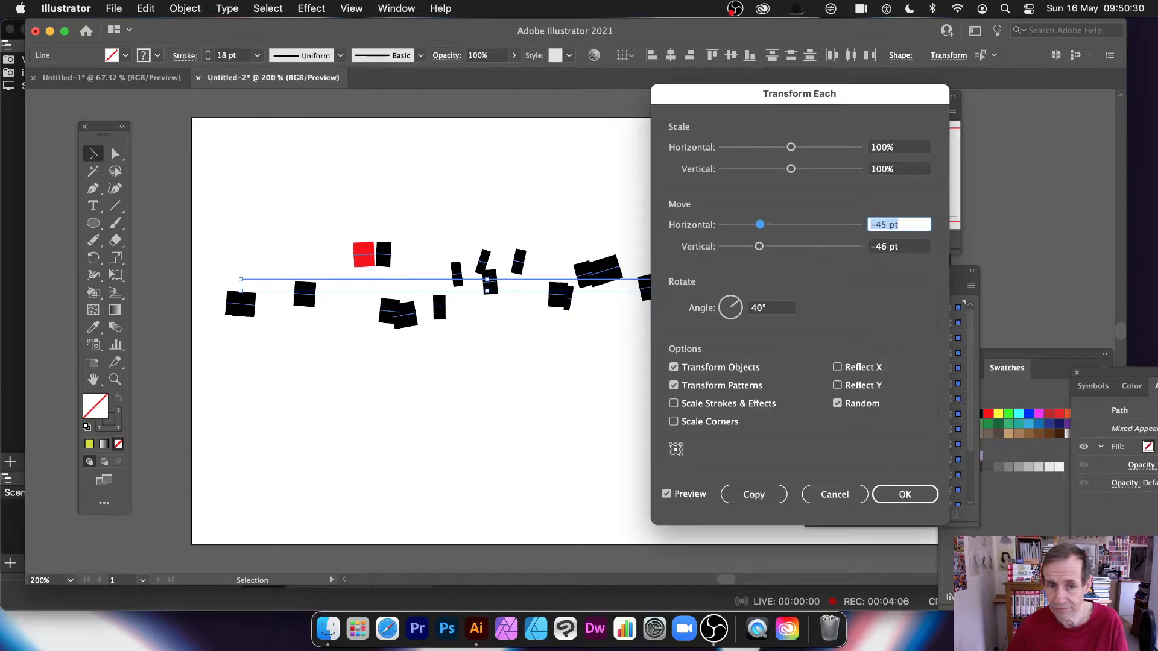
{"action": "key", "text": "Tab"}
{"action": "key", "text": "Tab"}
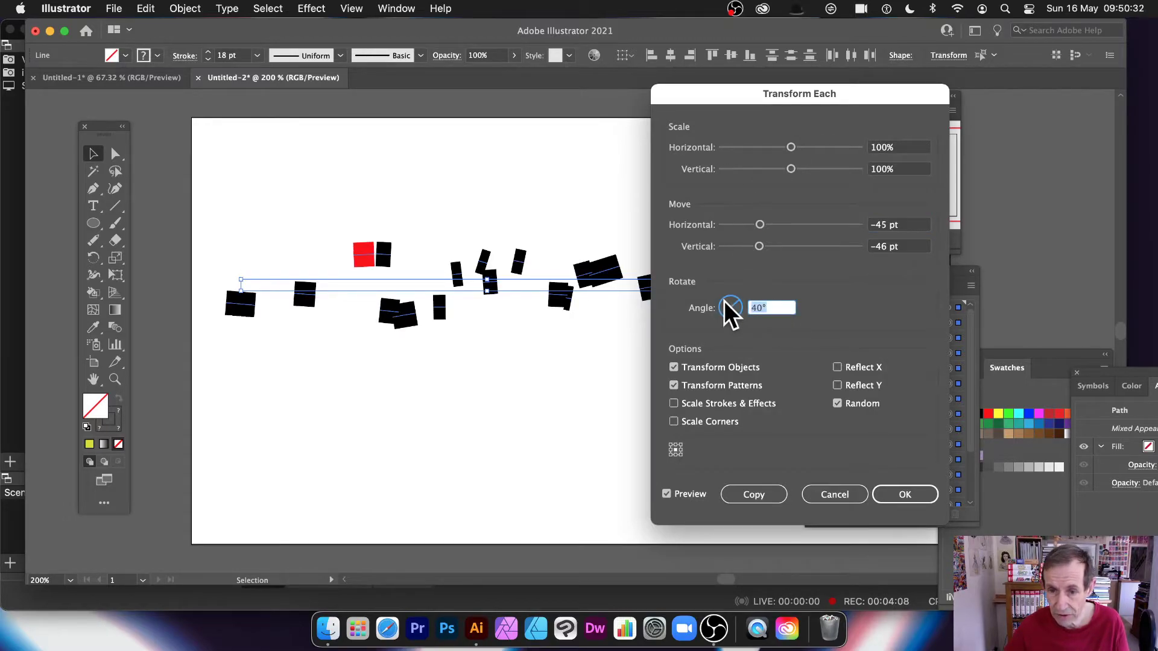
{"action": "type", "text": "0"}
{"action": "key", "text": "Tab"}
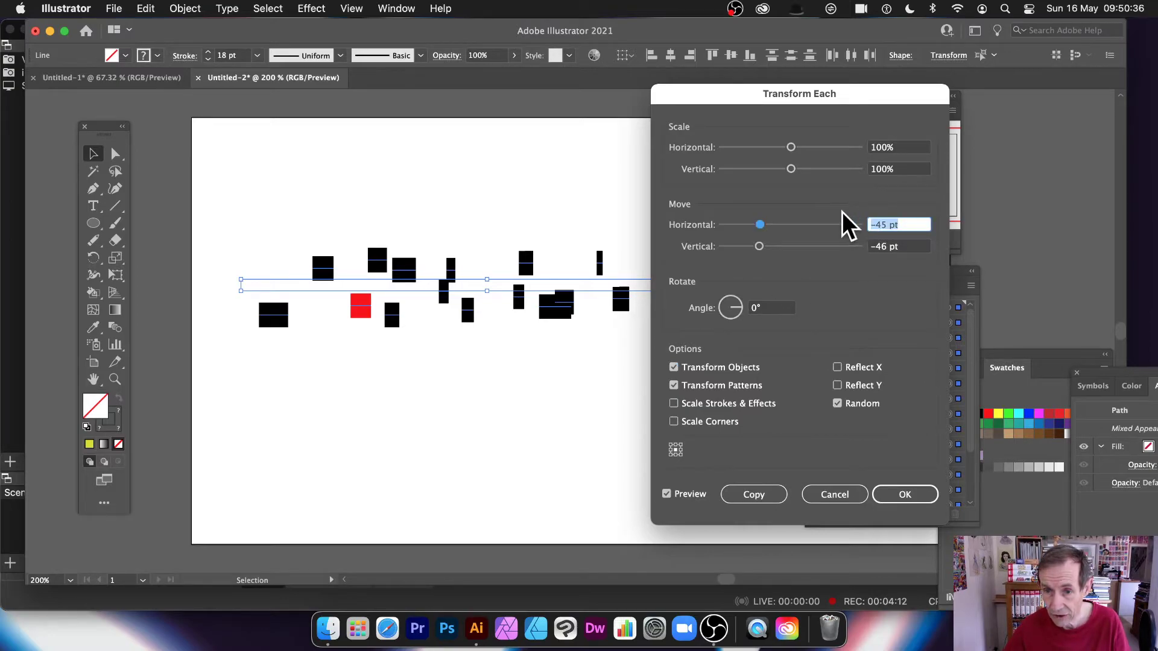
{"action": "type", "text": "0"}
{"action": "key", "text": "Tab"}
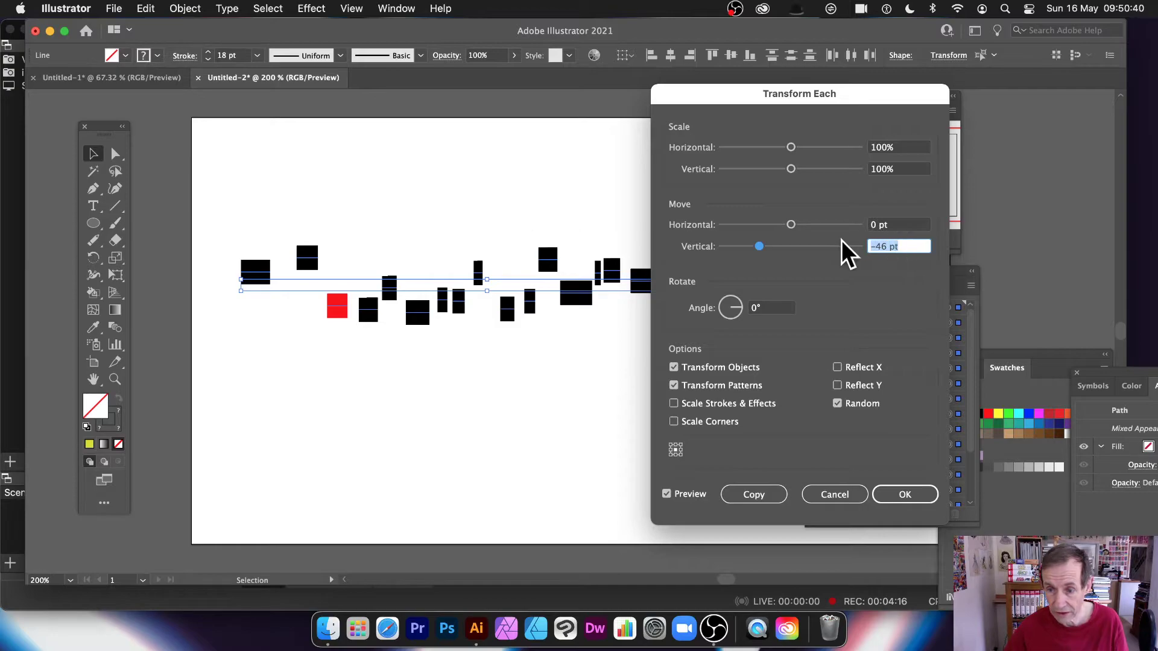
{"action": "type", "text": "3"}
{"action": "key", "text": "Tab"}
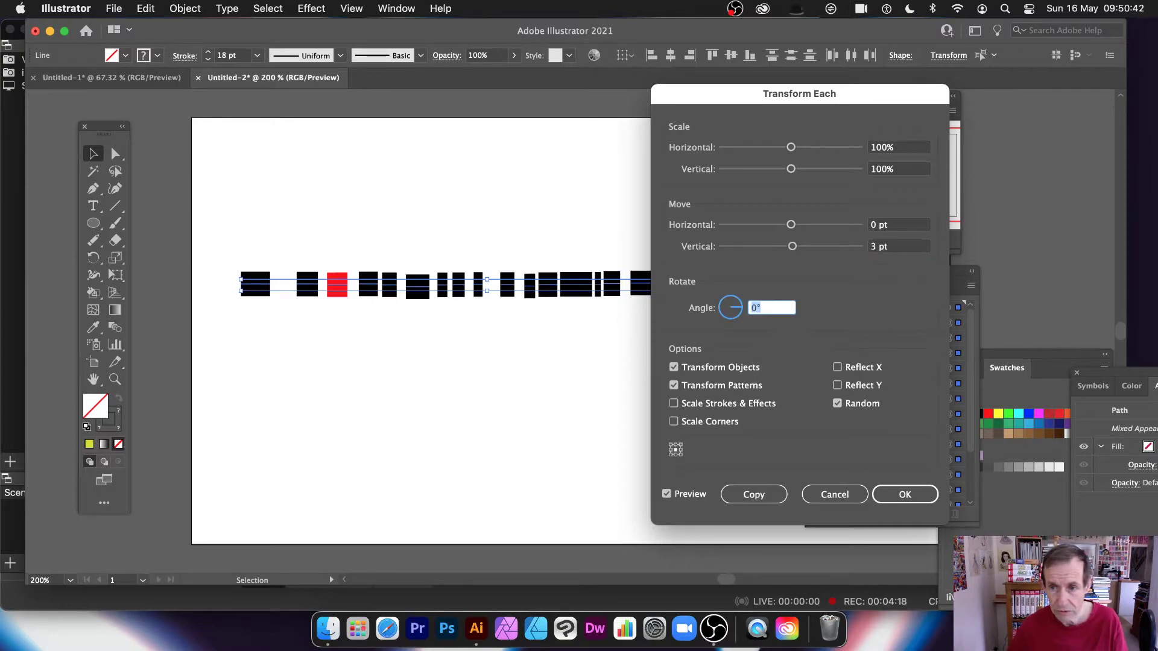
- Adjust the random vertical move to 11 pt and apply it to the bars
{"action": "left_click_drag", "start_coordinate": [931, 246], "coordinate": [855, 241]}
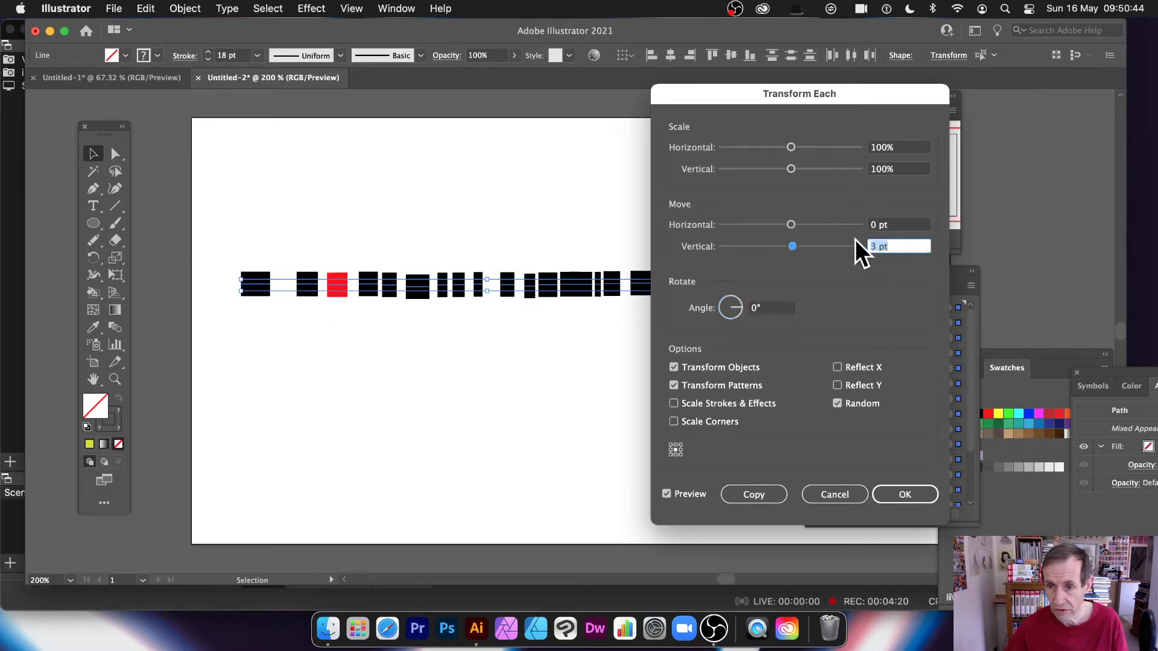
{"action": "key", "text": "Up"}
{"action": "key", "text": "Up"}
{"action": "key", "text": "Up"}
{"action": "key", "text": "Up"}
{"action": "key", "text": "Up"}
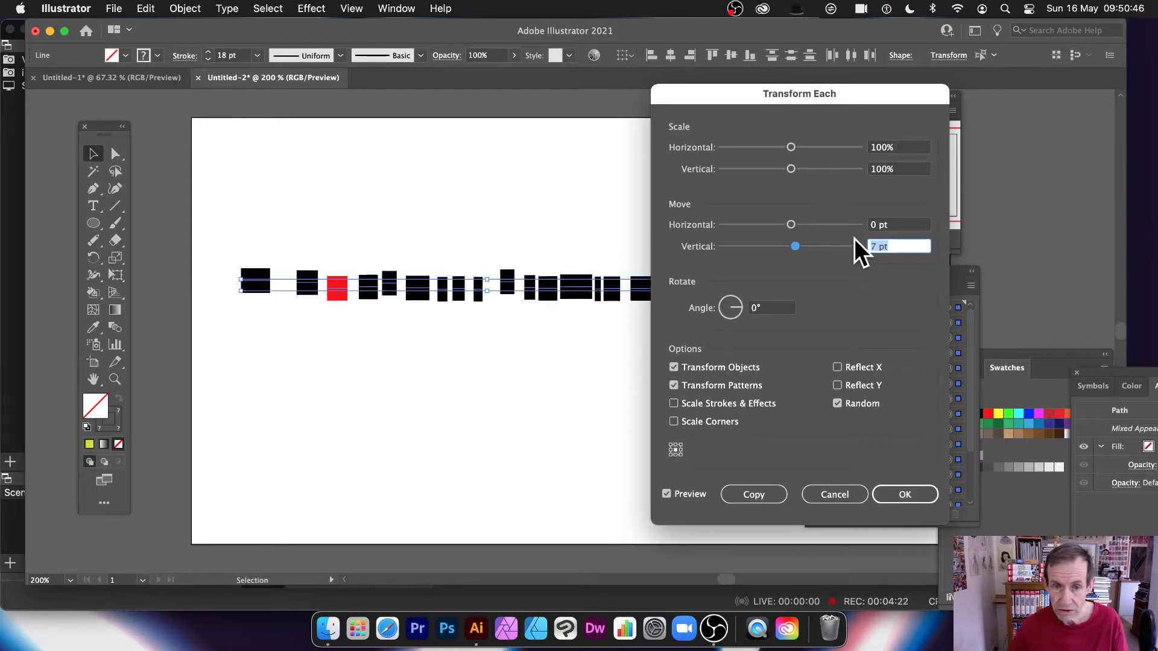
{"action": "key", "text": "Up"}
{"action": "key", "text": "Up"}
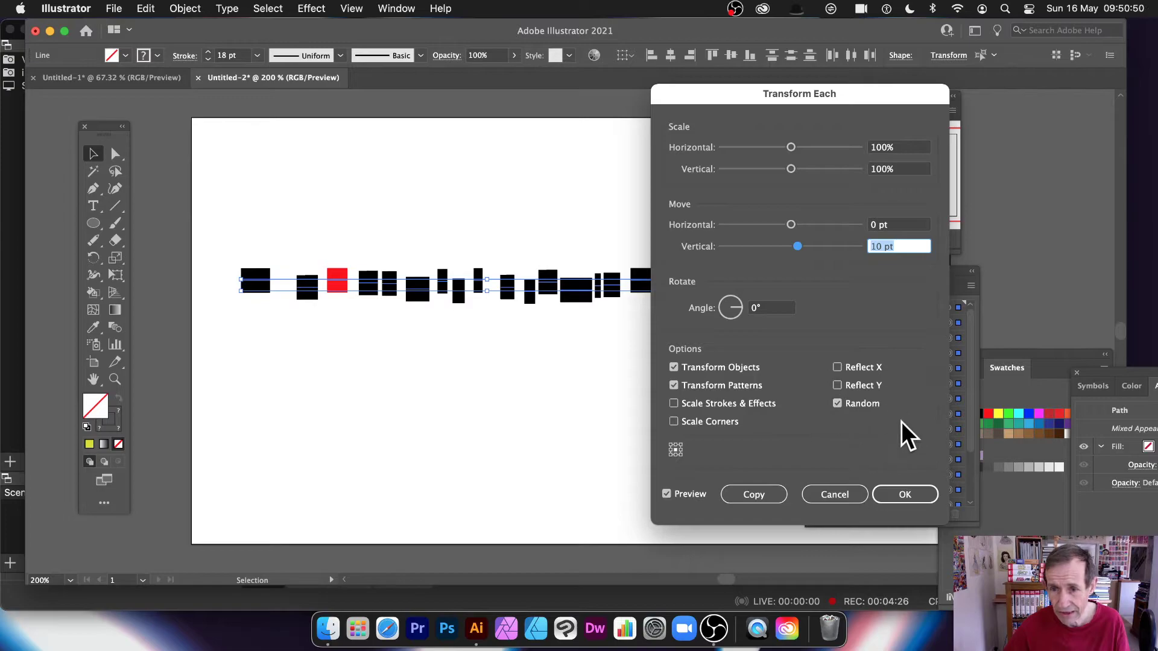
{"action": "key", "text": "Up"}
{"action": "key", "text": "Up"}
{"action": "key", "text": "Up"}
{"action": "key", "text": "Up"}
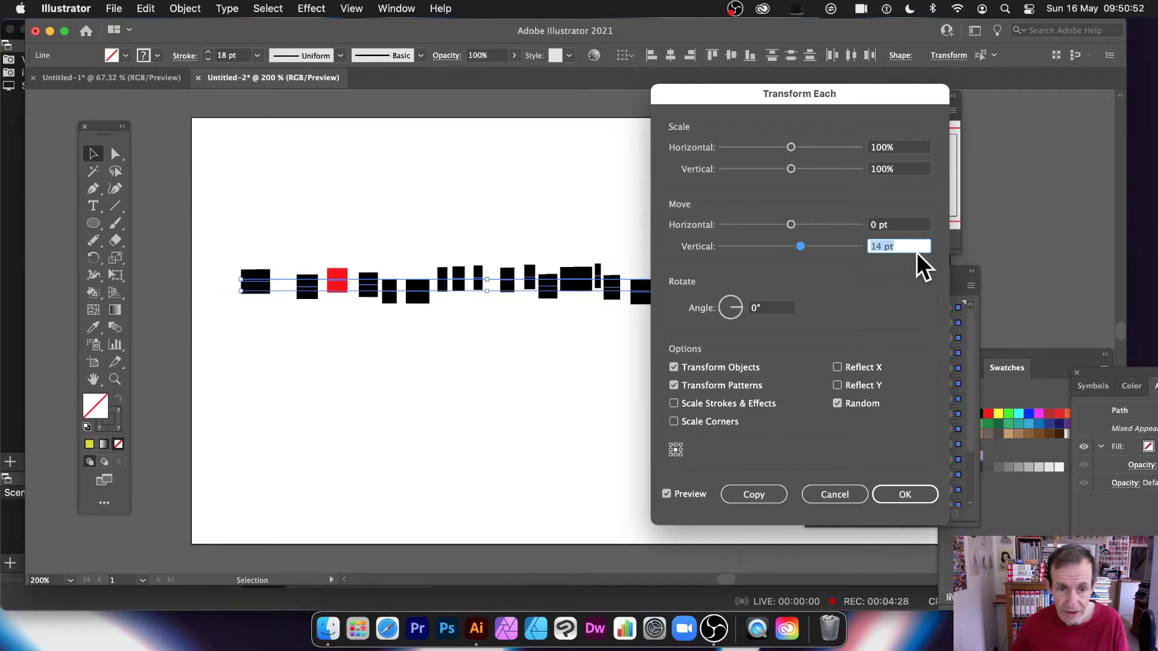
{"action": "key", "text": "Down"}
{"action": "key", "text": "Down"}
{"action": "key", "text": "Down"}
{"action": "key", "text": "Down"}
{"action": "key", "text": "Down"}
{"action": "key", "text": "Down"}
{"action": "key", "text": "Down"}
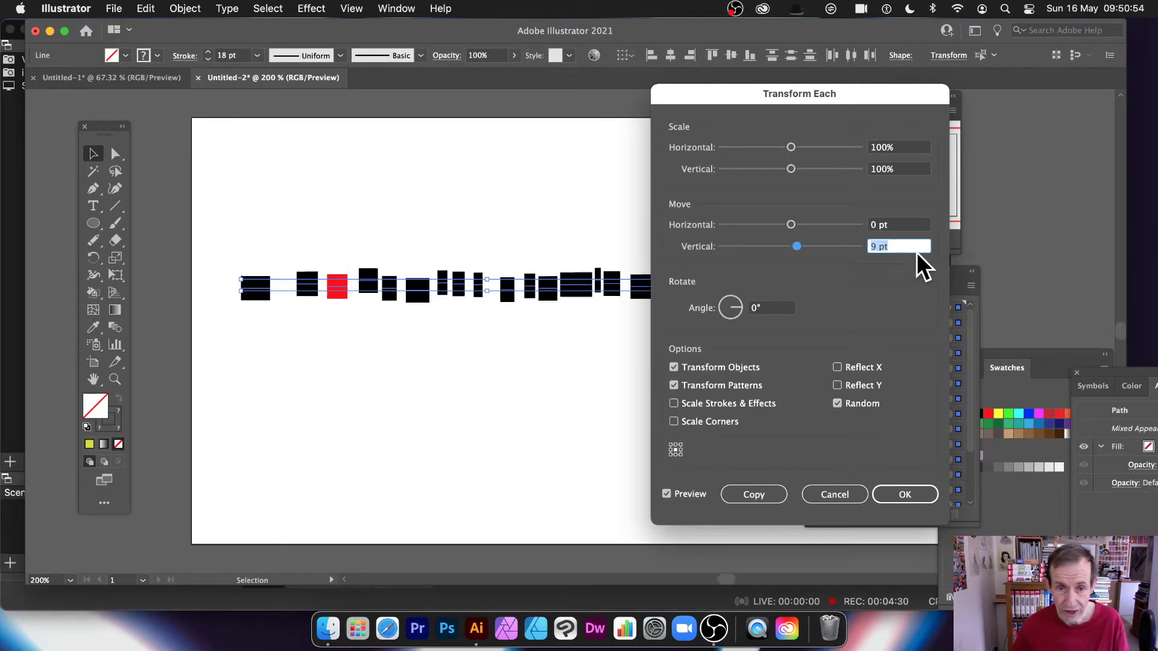
{"action": "key", "text": "Up"}
{"action": "key", "text": "Up"}
{"action": "key", "text": "Up"}
{"action": "key", "text": "Up"}
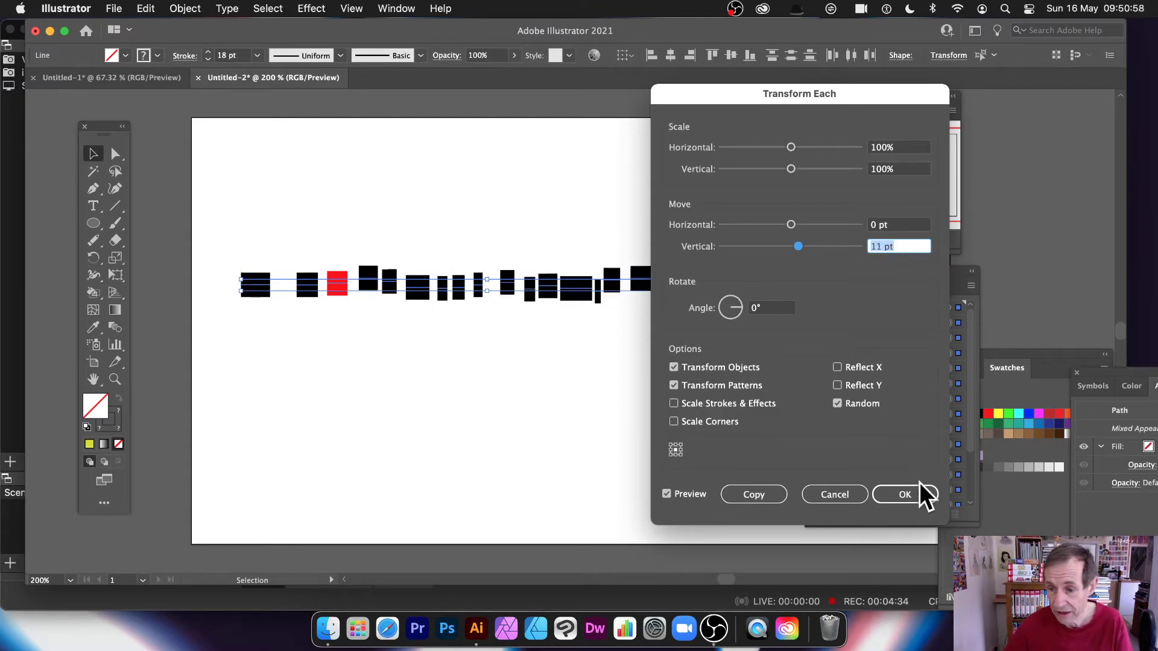
{"action": "left_click", "coordinate": [904, 494]}
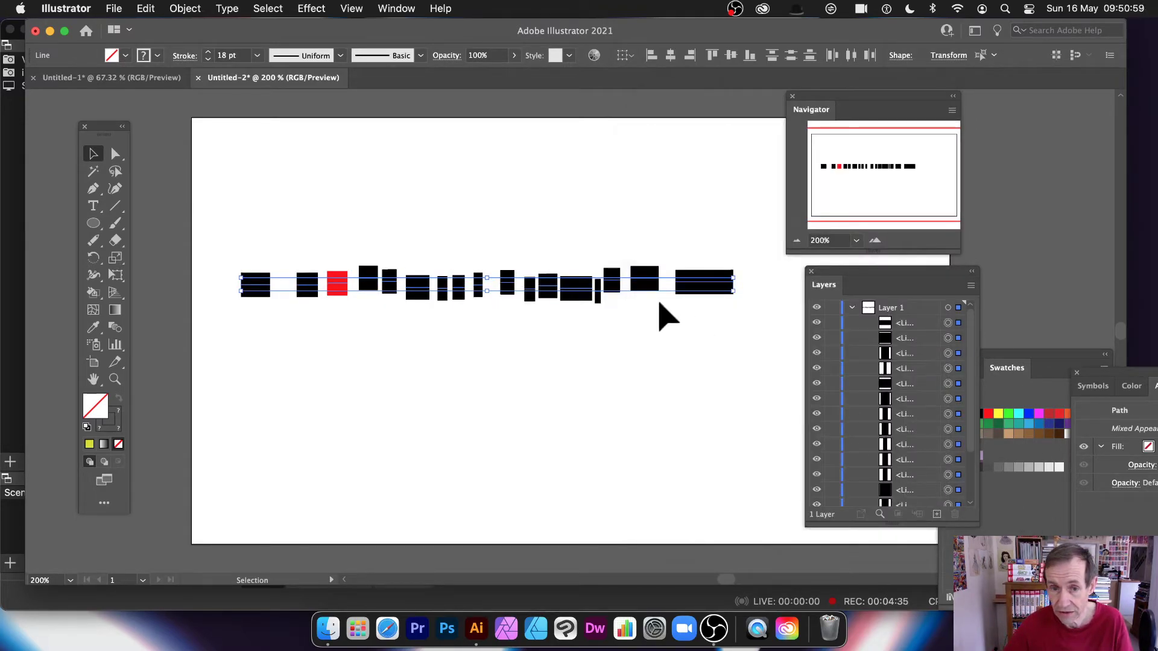
- Repeat the random vertical shift twice with Transform Again
{"action": "left_click", "coordinate": [198, 7]}
{"action": "mouse_move", "coordinate": [201, 30]}
{"action": "left_click", "coordinate": [366, 27]}
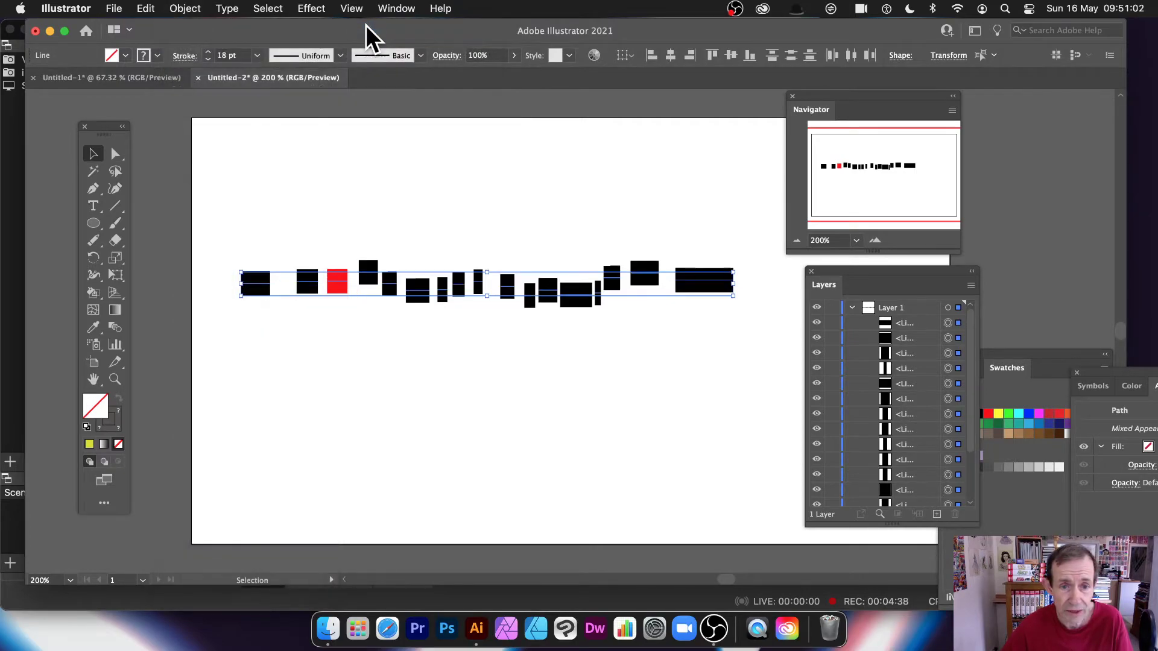
{"action": "left_click", "coordinate": [199, 9]}
{"action": "mouse_move", "coordinate": [310, 30]}
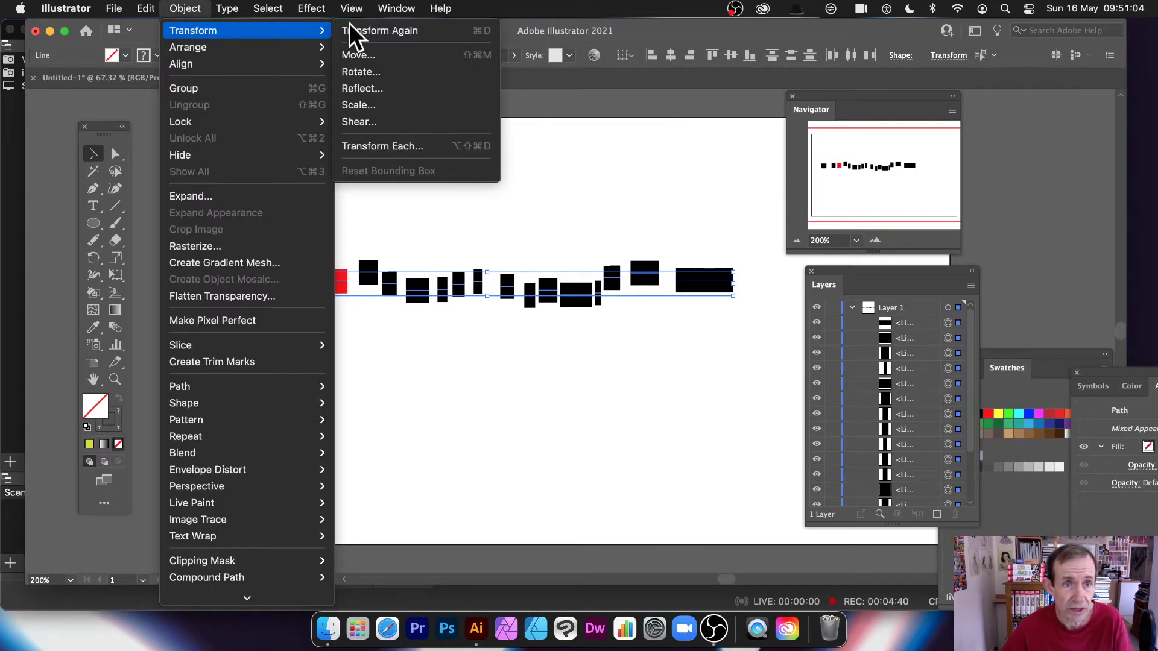
{"action": "left_click", "coordinate": [383, 29]}
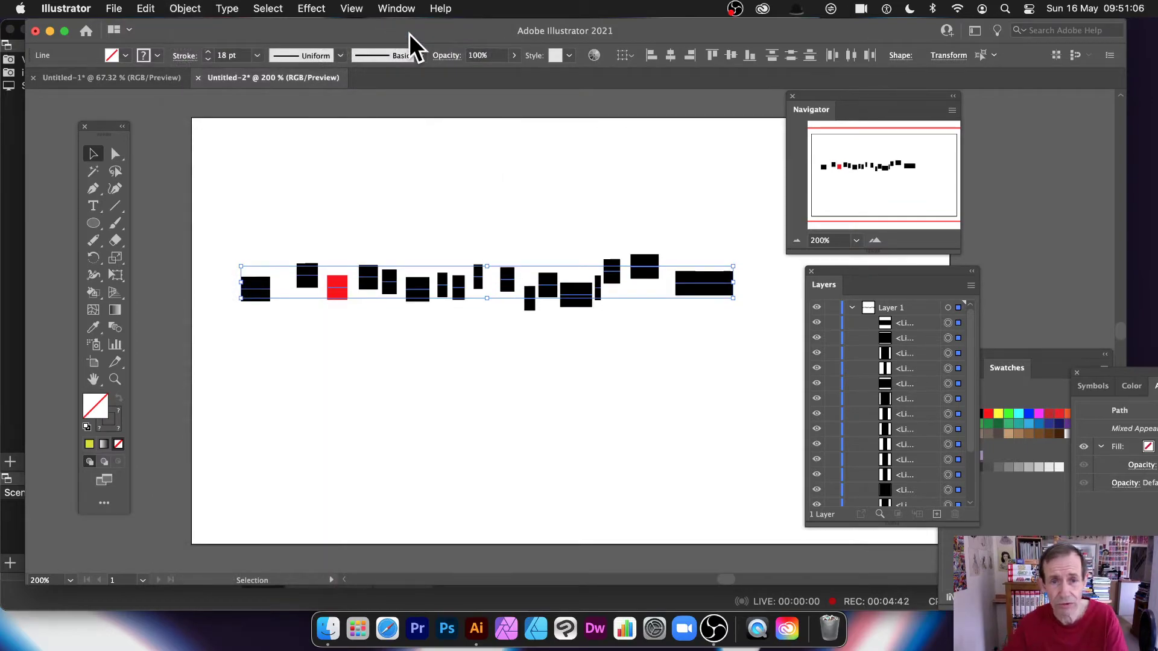
- Undo the random shifts to get back the straight row of bars
{"action": "key", "text": "a"}
{"action": "key", "text": "super+z"}
{"action": "key", "text": "super+z"}
{"action": "key", "text": "super+z"}
{"action": "key", "text": "v"}
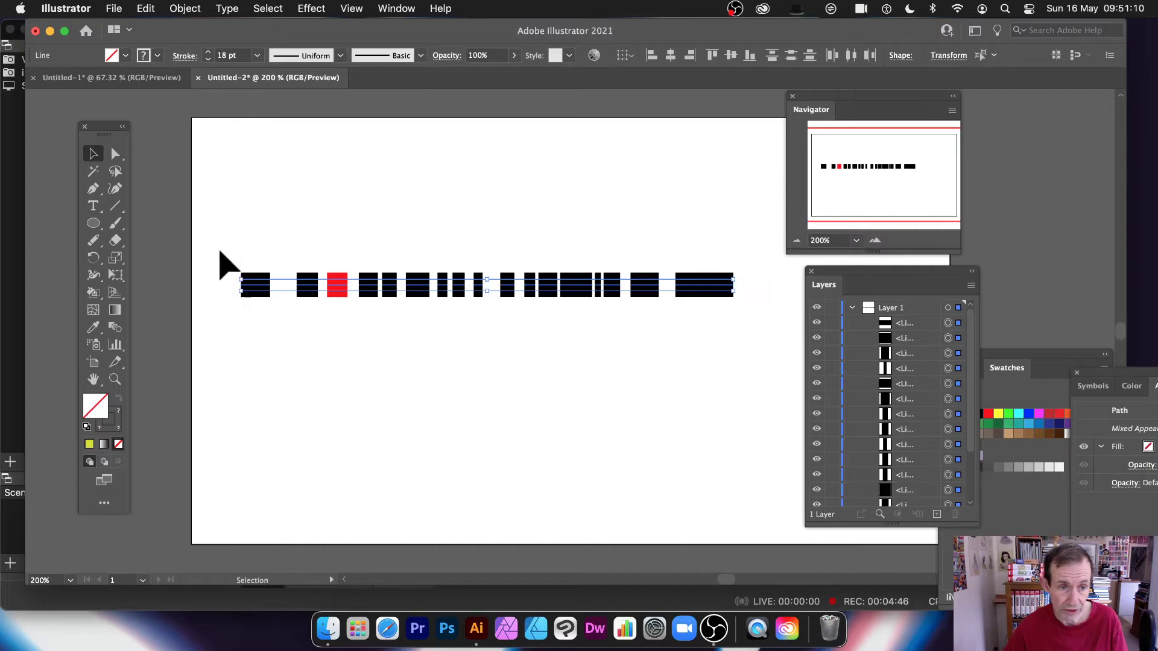
- Move the row near the top, duplicate it into four stacked rows, and select them all
{"action": "left_click_drag", "start_coordinate": [260, 296], "coordinate": [252, 181]}
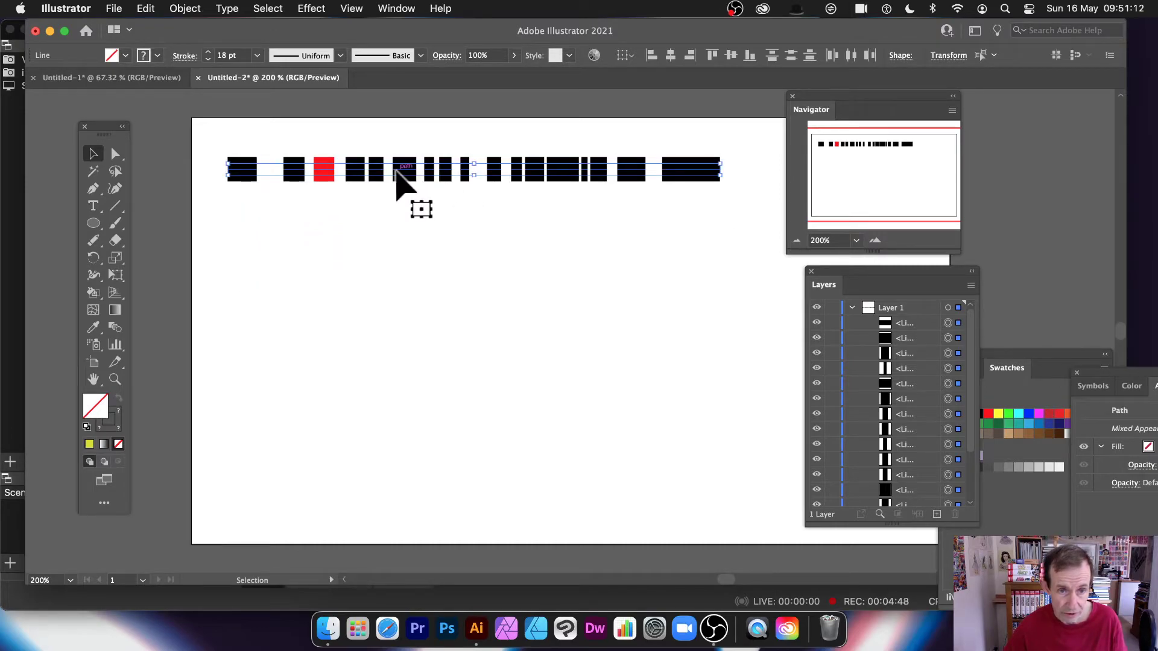
{"action": "left_click_drag", "start_coordinate": [399, 178], "coordinate": [413, 440]}
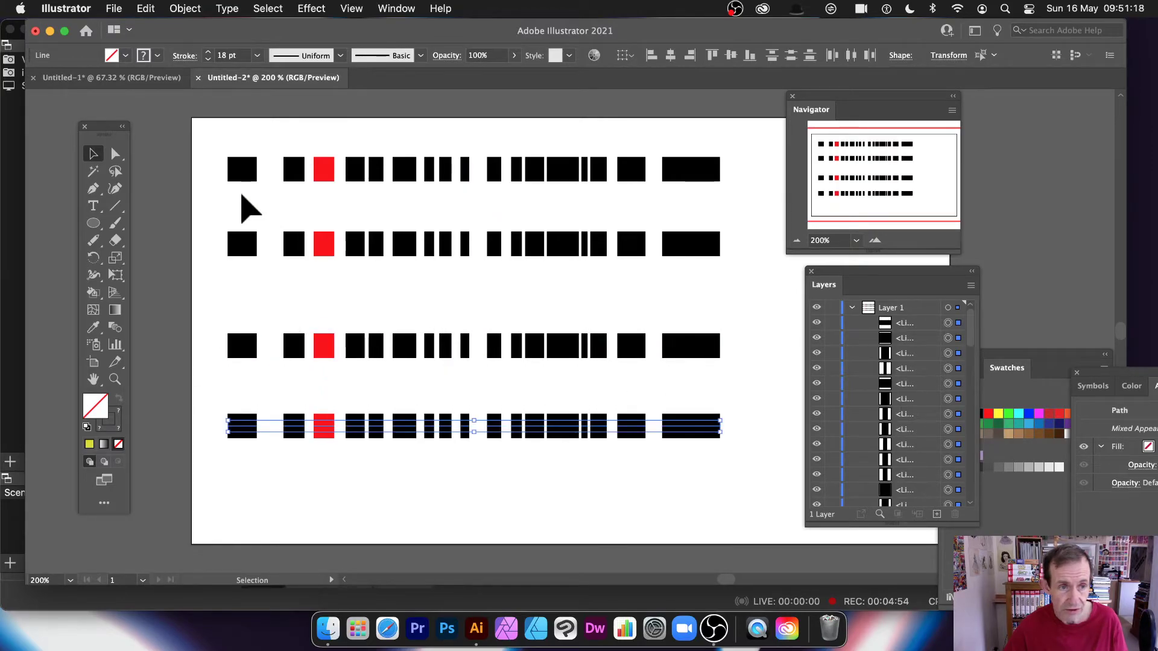
{"action": "left_click_drag", "start_coordinate": [203, 120], "coordinate": [780, 509]}
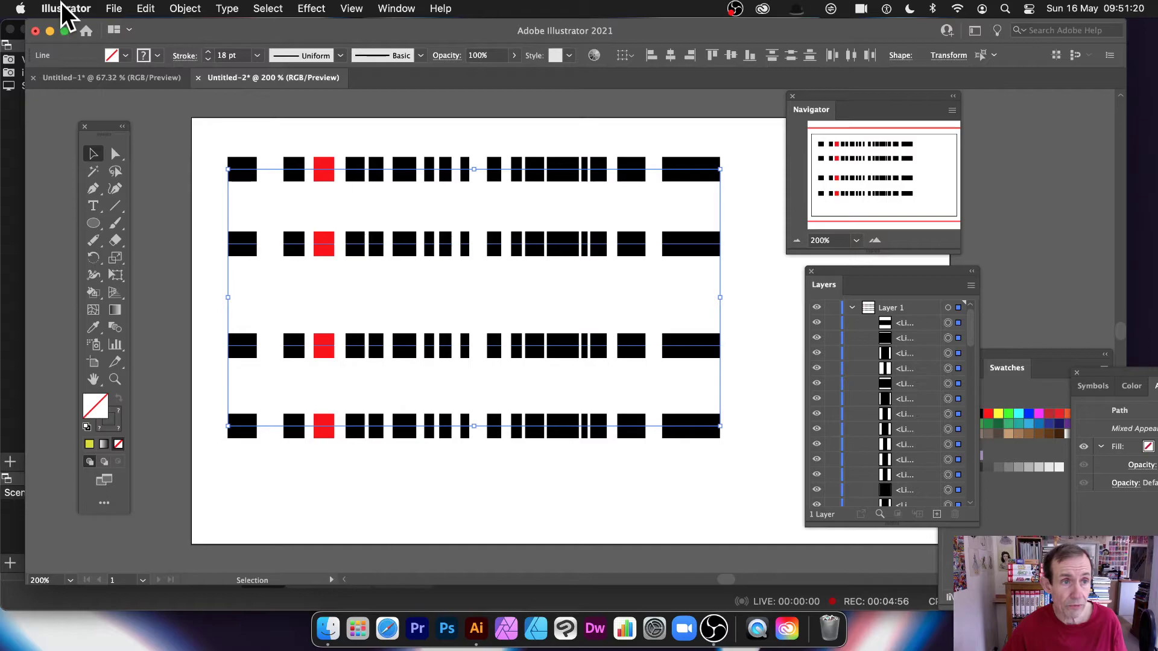
- Repeat the duplication to add a fifth row, then undo it
{"action": "left_click", "coordinate": [197, 7]}
{"action": "mouse_move", "coordinate": [205, 30]}
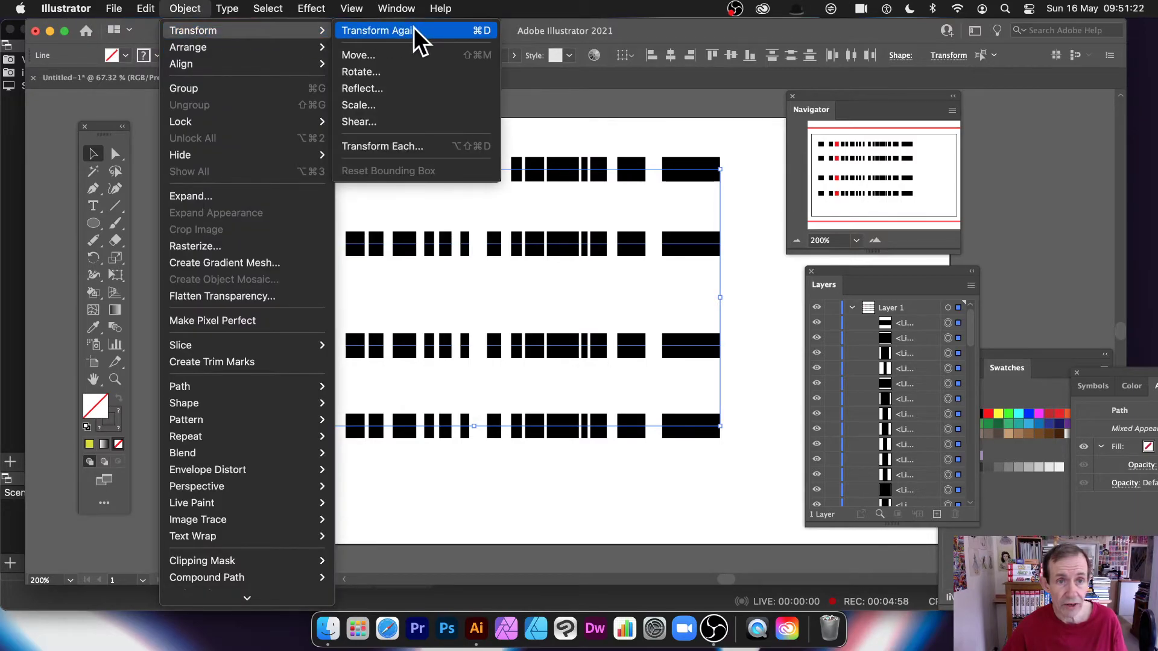
{"action": "left_click", "coordinate": [414, 31]}
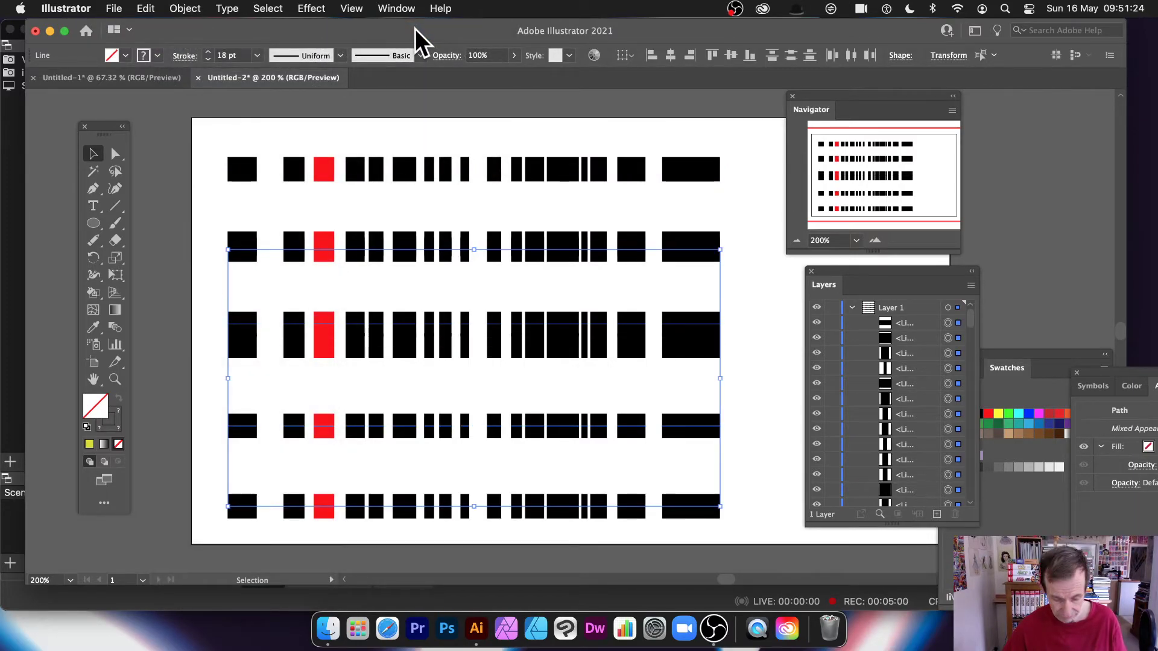
{"action": "key", "text": "super+z"}
- Apply Transform Each with random 9 pt horizontal and 12 pt vertical moves to every block
{"action": "left_click", "coordinate": [184, 9]}
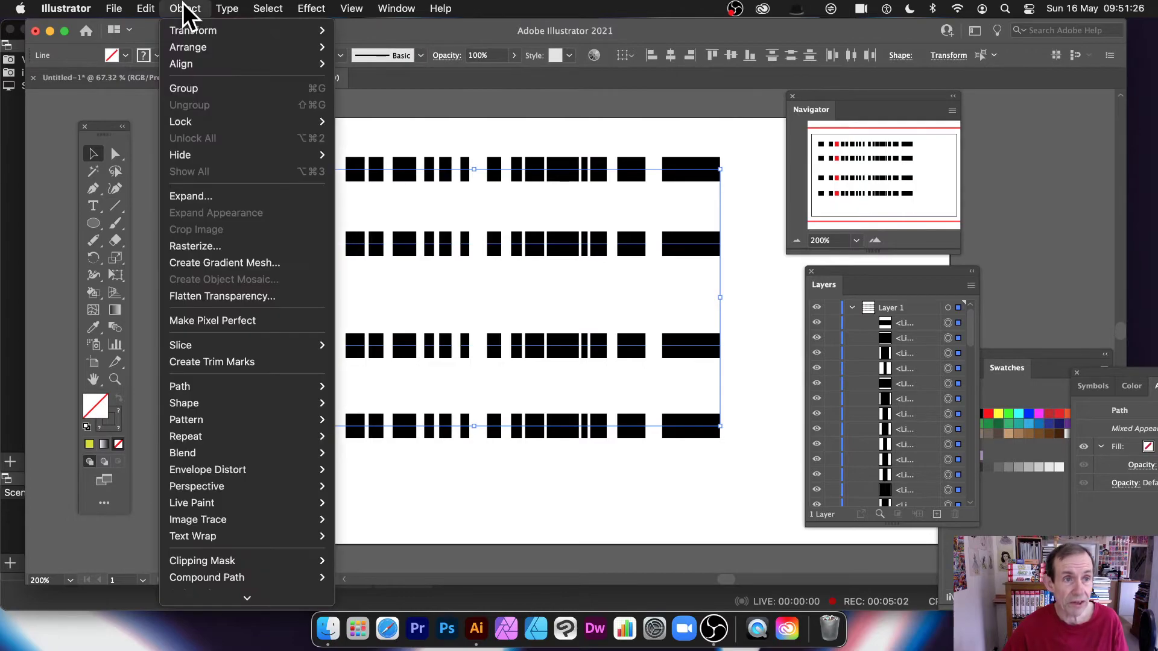
{"action": "mouse_move", "coordinate": [195, 29]}
{"action": "left_click", "coordinate": [393, 146]}
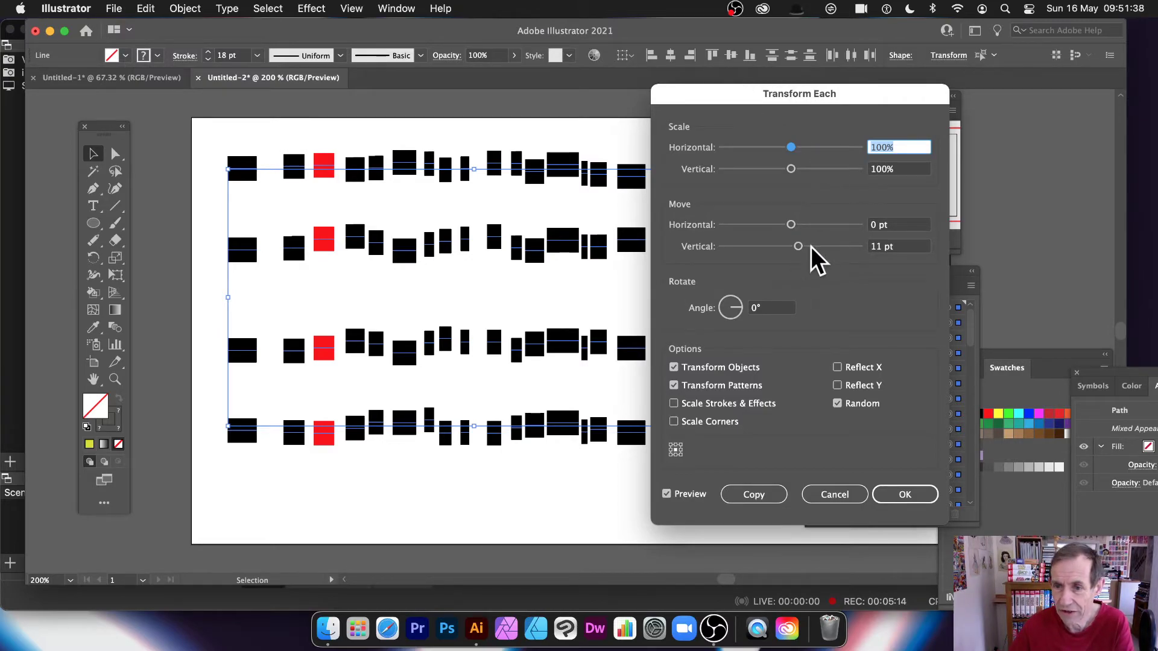
{"action": "mouse_move", "coordinate": [802, 247]}
{"action": "left_mouse_down"}
{"action": "mouse_move", "coordinate": [819, 248]}
{"action": "mouse_move", "coordinate": [799, 246]}
{"action": "mouse_move", "coordinate": [801, 225]}
{"action": "left_mouse_up"}
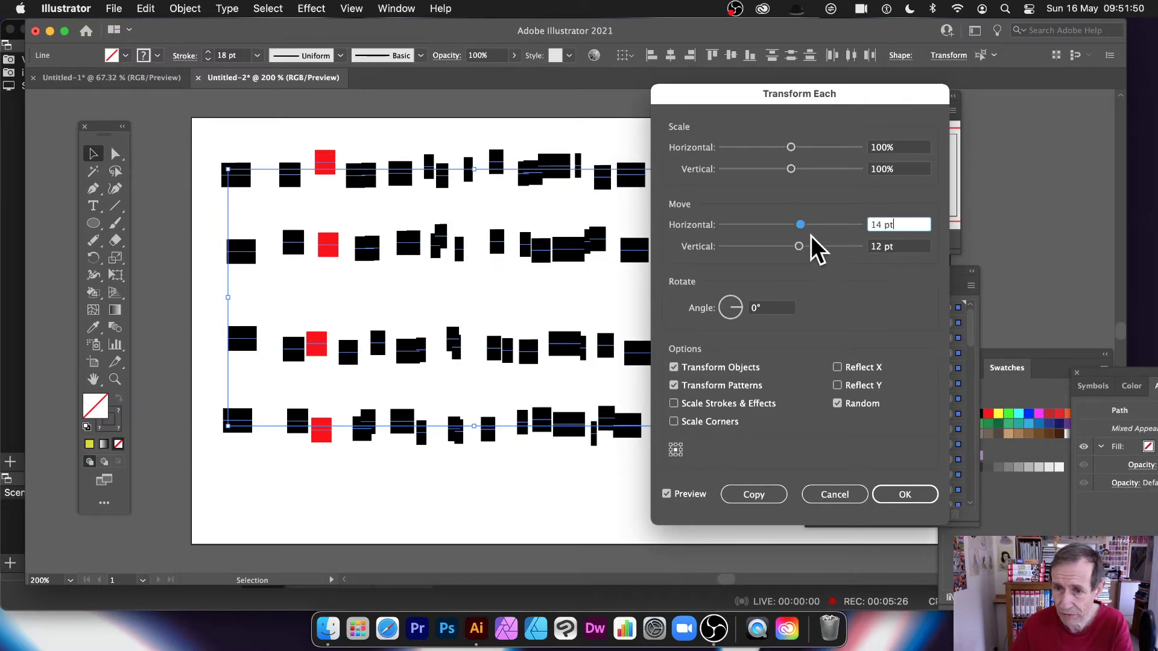
{"action": "left_click_drag", "start_coordinate": [800, 224], "coordinate": [798, 225]}
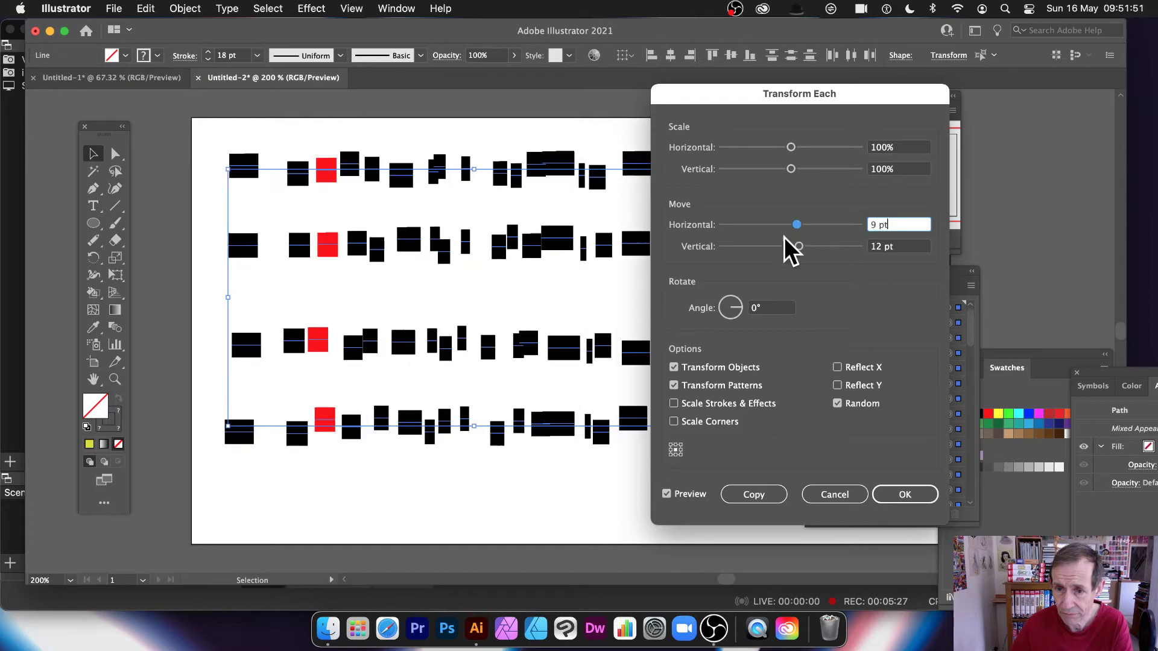
{"action": "left_click", "coordinate": [900, 492]}
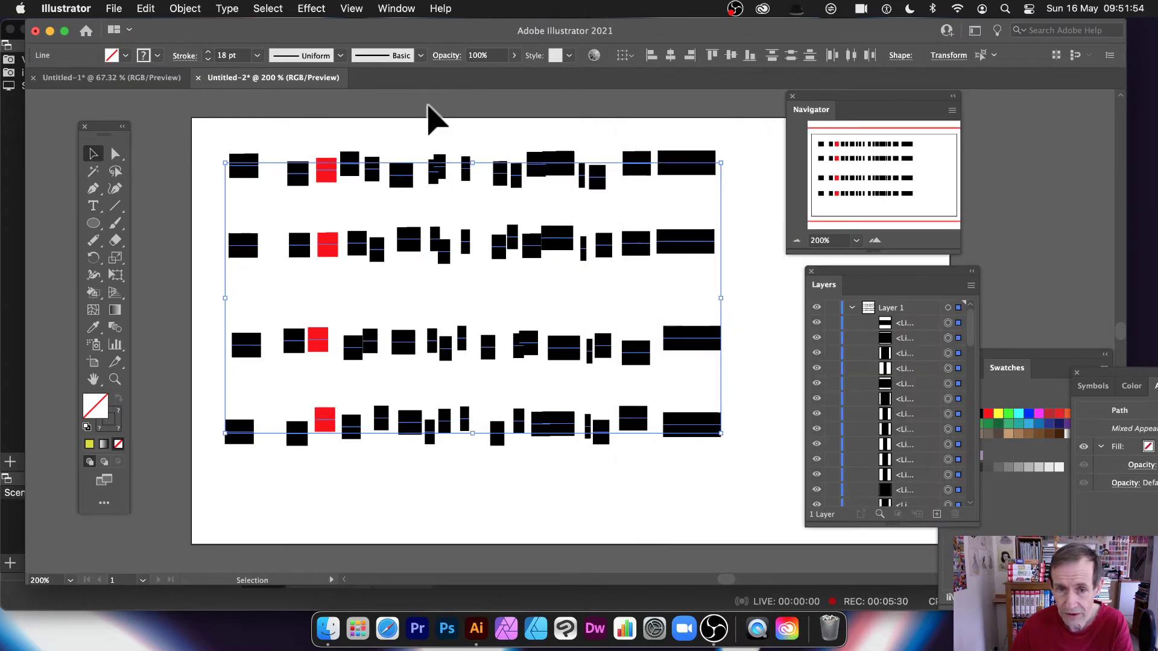
- Repeat the random offset once more, then select only the rightmost top-row block
{"action": "left_click", "coordinate": [179, 9]}
{"action": "mouse_move", "coordinate": [180, 27]}
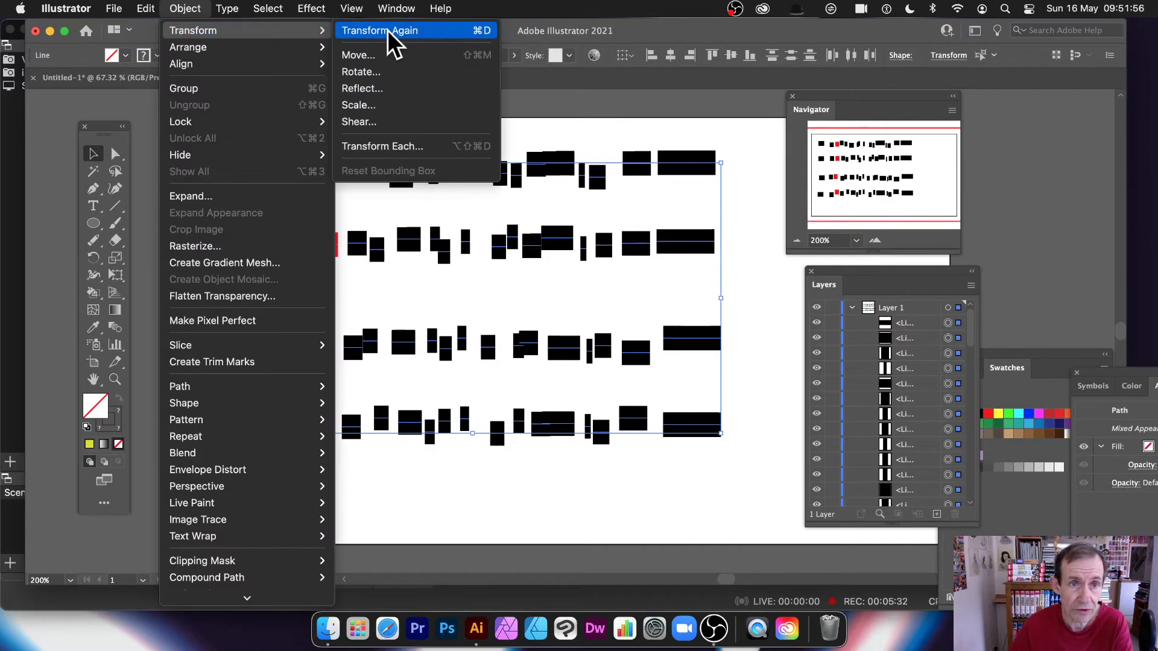
{"action": "left_click", "coordinate": [386, 30]}
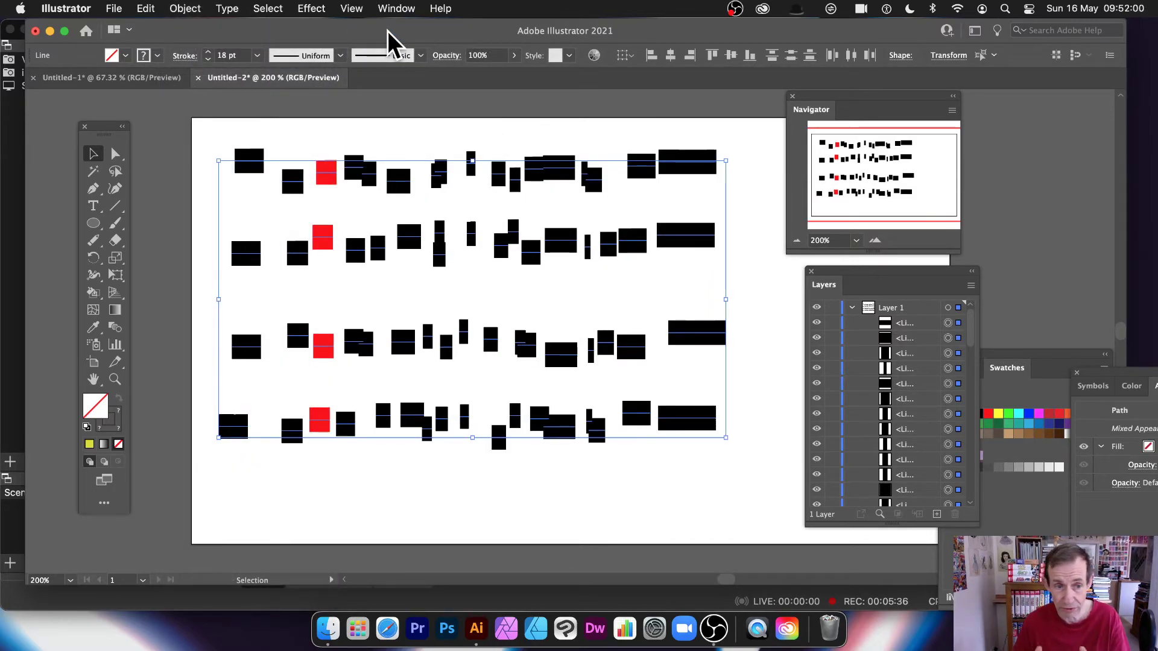
{"action": "left_click", "coordinate": [775, 208]}
{"action": "left_click", "coordinate": [703, 164]}
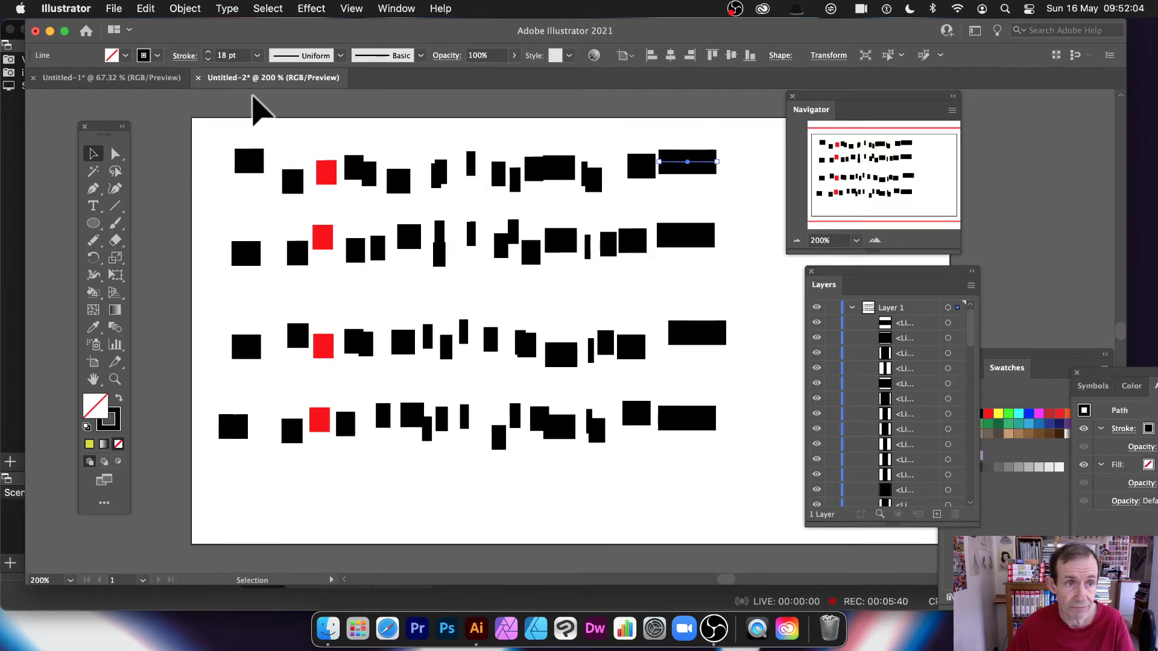
- Give the rightmost top-row block a green stroke
{"action": "left_click", "coordinate": [187, 7]}
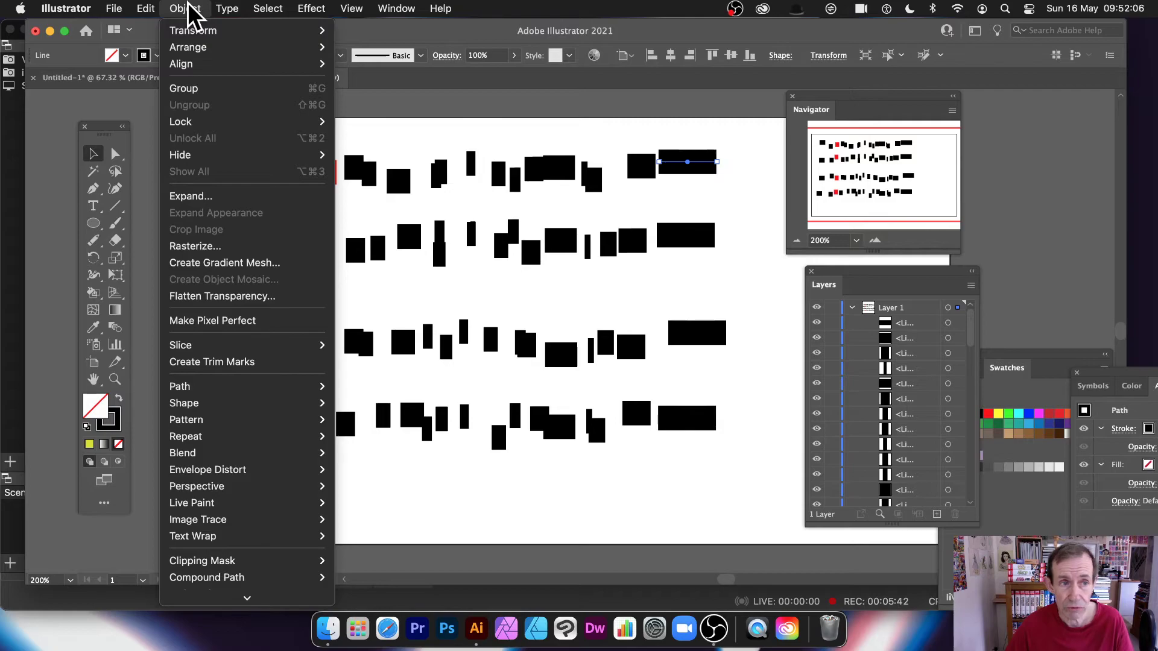
{"action": "left_click", "coordinate": [771, 348]}
{"action": "left_click", "coordinate": [155, 56]}
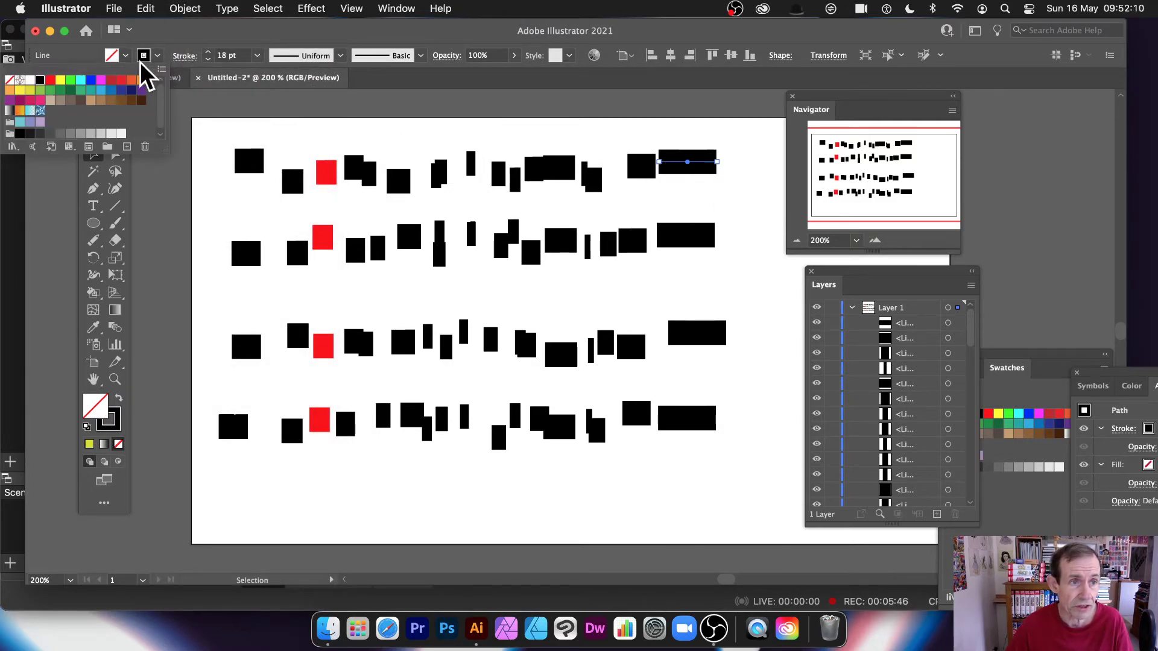
{"action": "left_click", "coordinate": [80, 90]}
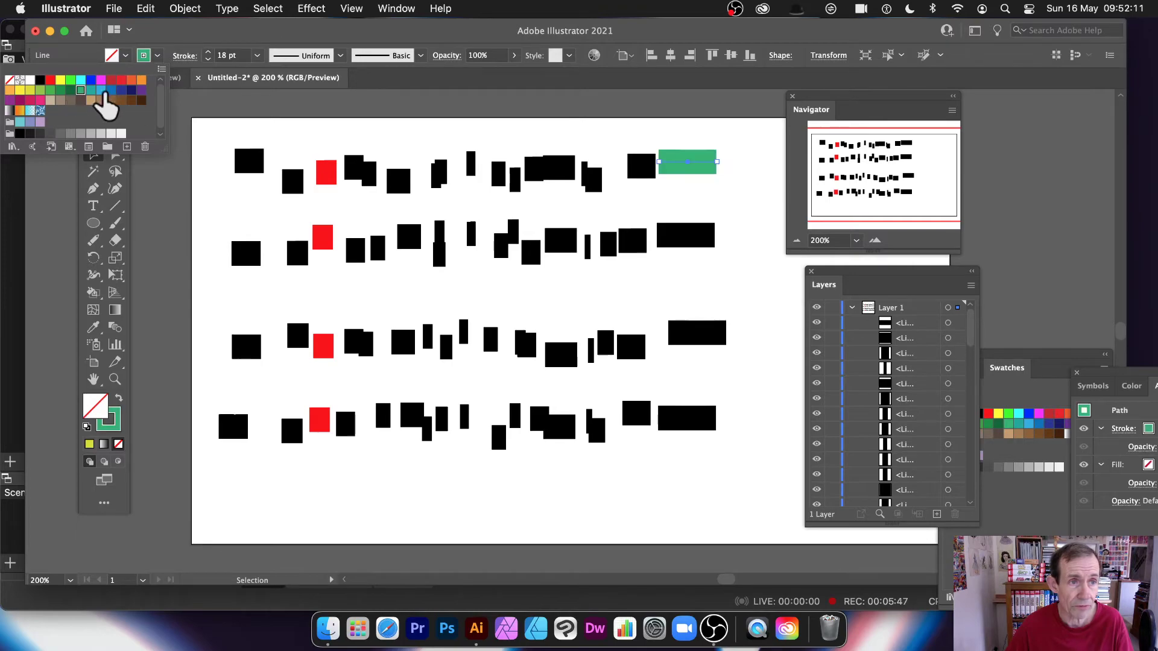
{"action": "left_click", "coordinate": [561, 245]}
- Give a middle block in the second row a green stroke, then select all blocks
{"action": "left_click", "coordinate": [573, 240]}
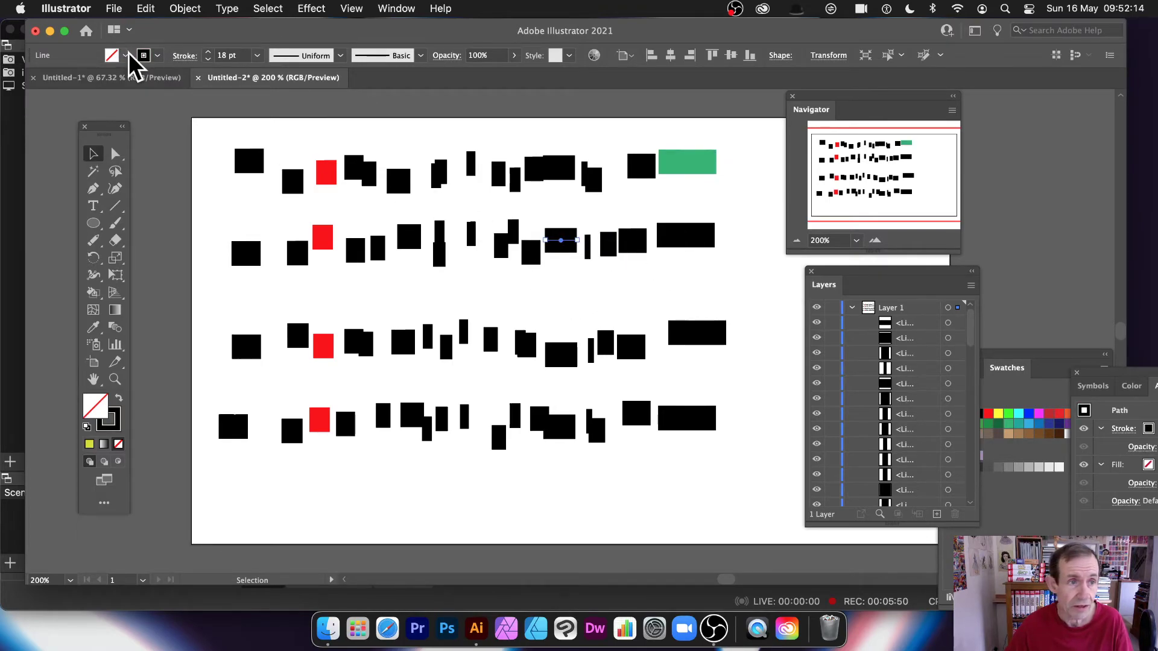
{"action": "left_click", "coordinate": [157, 56]}
{"action": "left_click", "coordinate": [61, 90]}
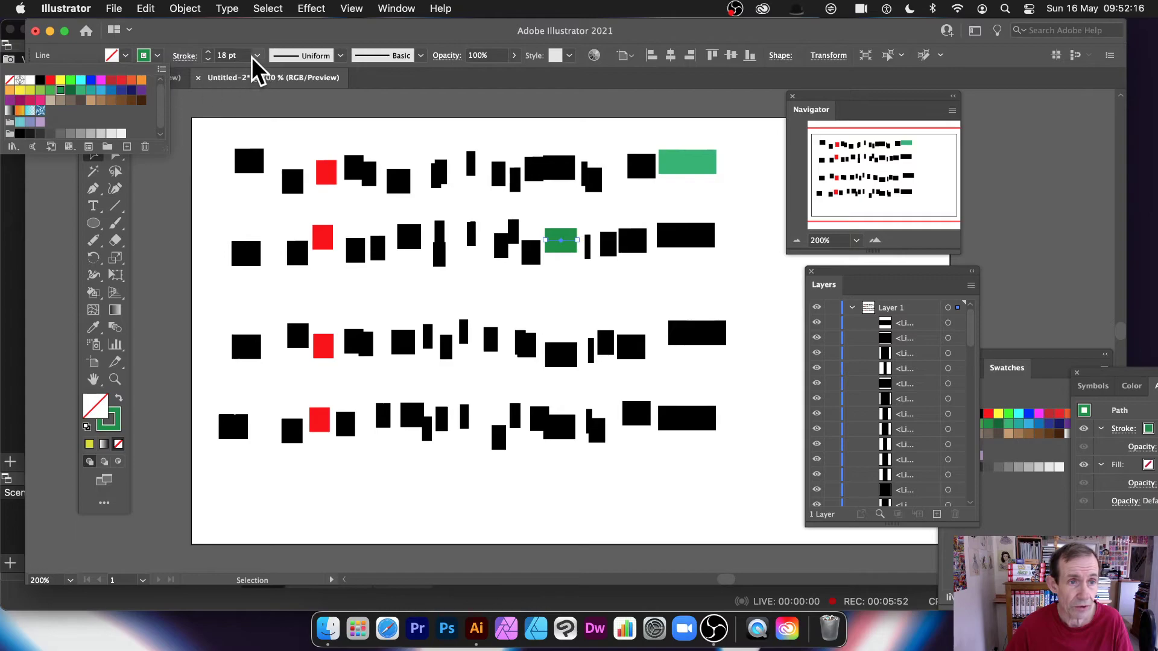
{"action": "left_click_drag", "start_coordinate": [208, 138], "coordinate": [789, 509]}
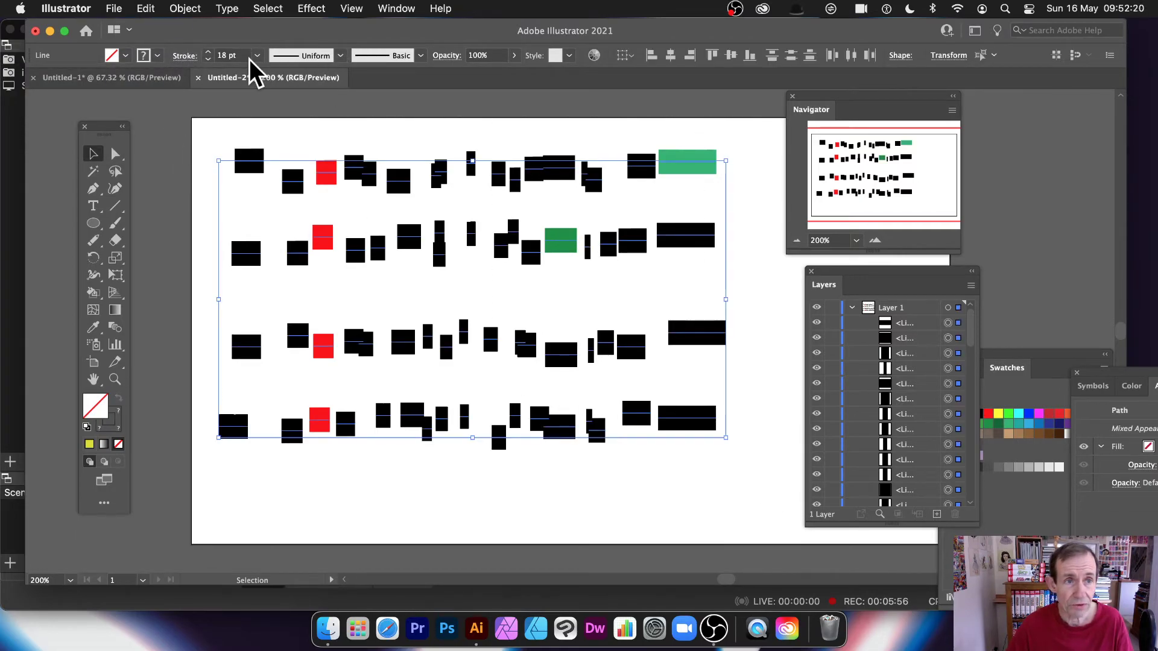
- Try the oval, pinched, hexagonal and triangular width profiles on all blocks
{"action": "left_click", "coordinate": [339, 55]}
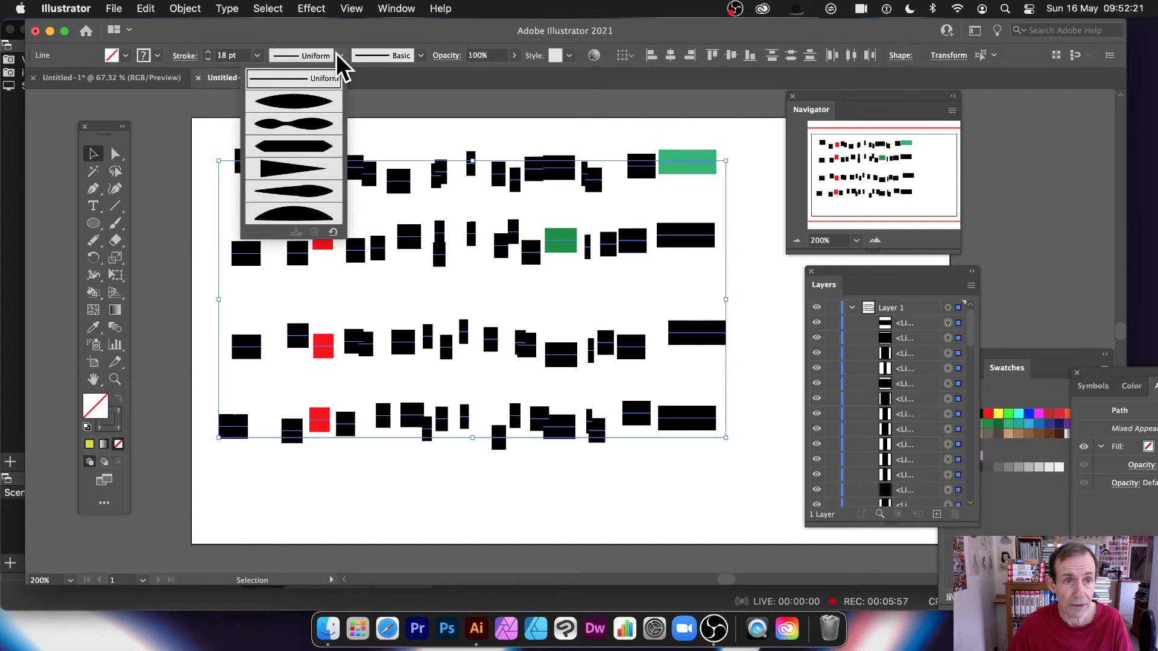
{"action": "left_click", "coordinate": [303, 103]}
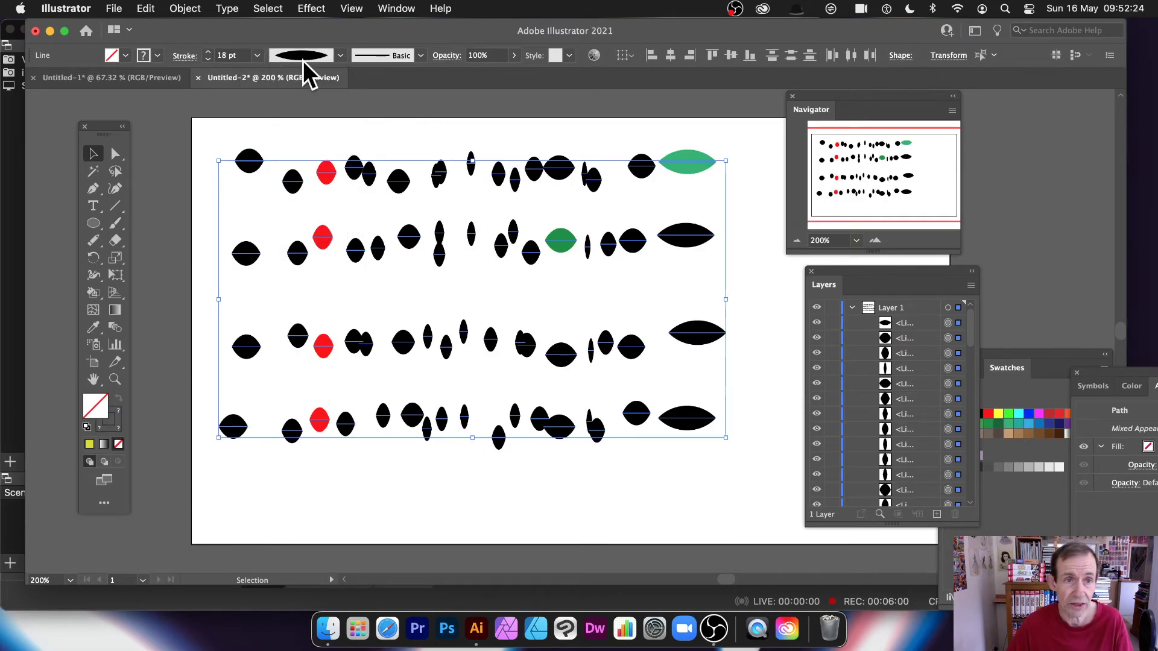
{"action": "left_click", "coordinate": [339, 56]}
{"action": "left_click", "coordinate": [317, 123]}
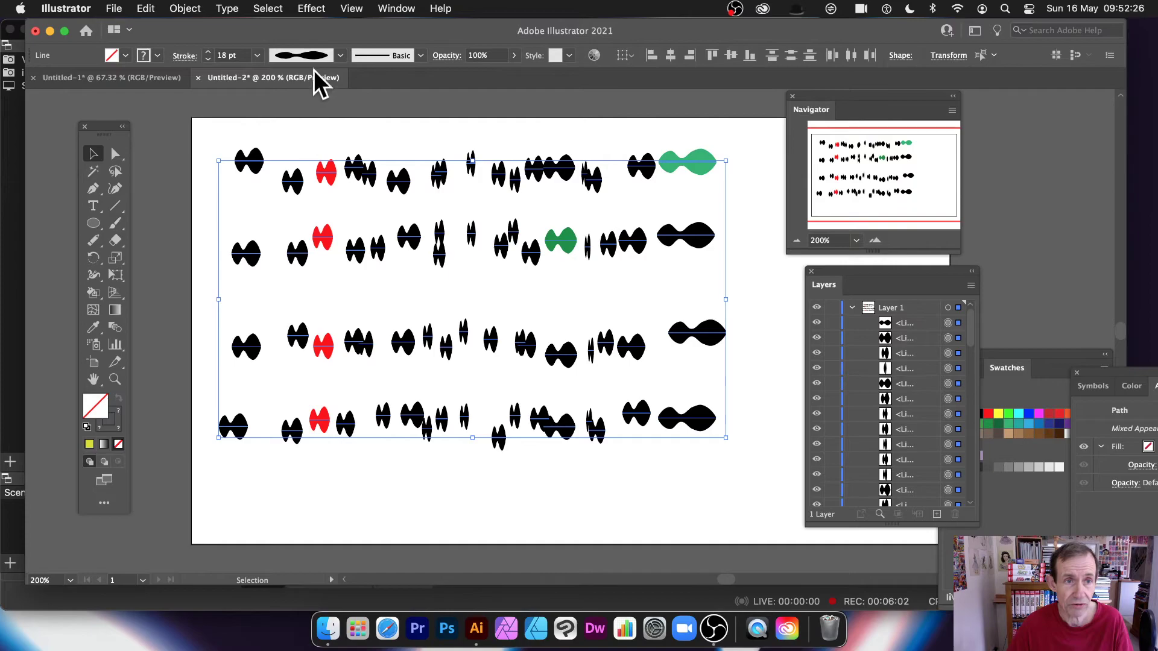
{"action": "left_click", "coordinate": [339, 56]}
{"action": "left_click", "coordinate": [314, 144]}
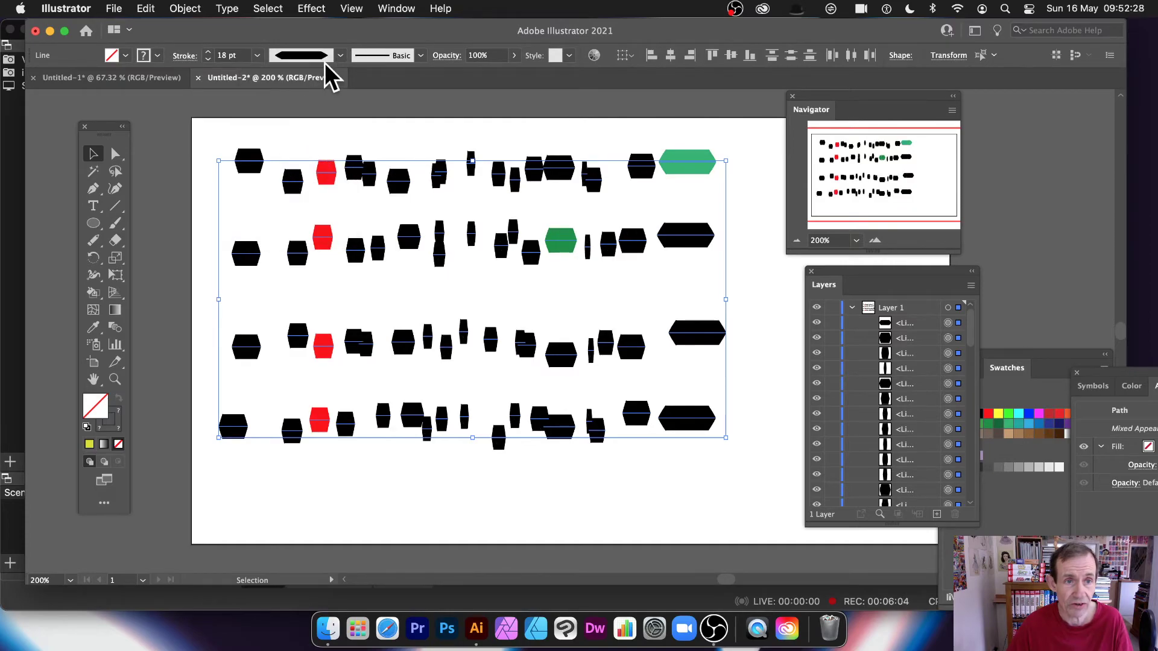
{"action": "left_click", "coordinate": [339, 57]}
{"action": "left_click", "coordinate": [302, 175]}
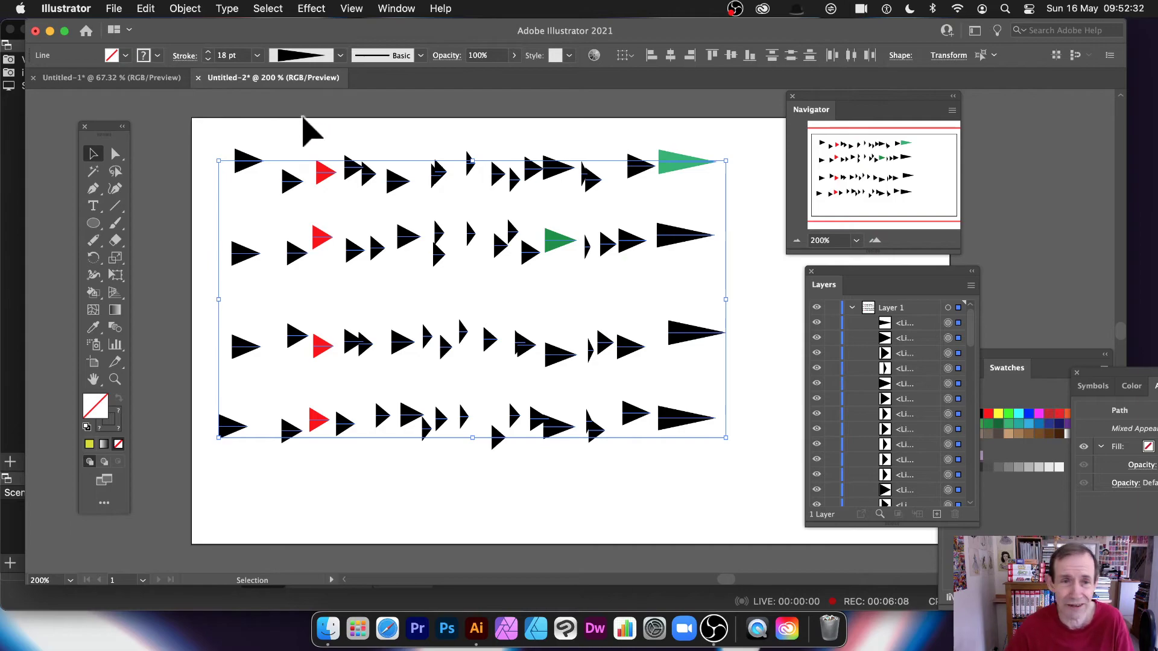
- Settle on the half-dome width profile and squash the rows vertically closer together
{"action": "left_click", "coordinate": [340, 55]}
{"action": "left_click", "coordinate": [292, 199]}
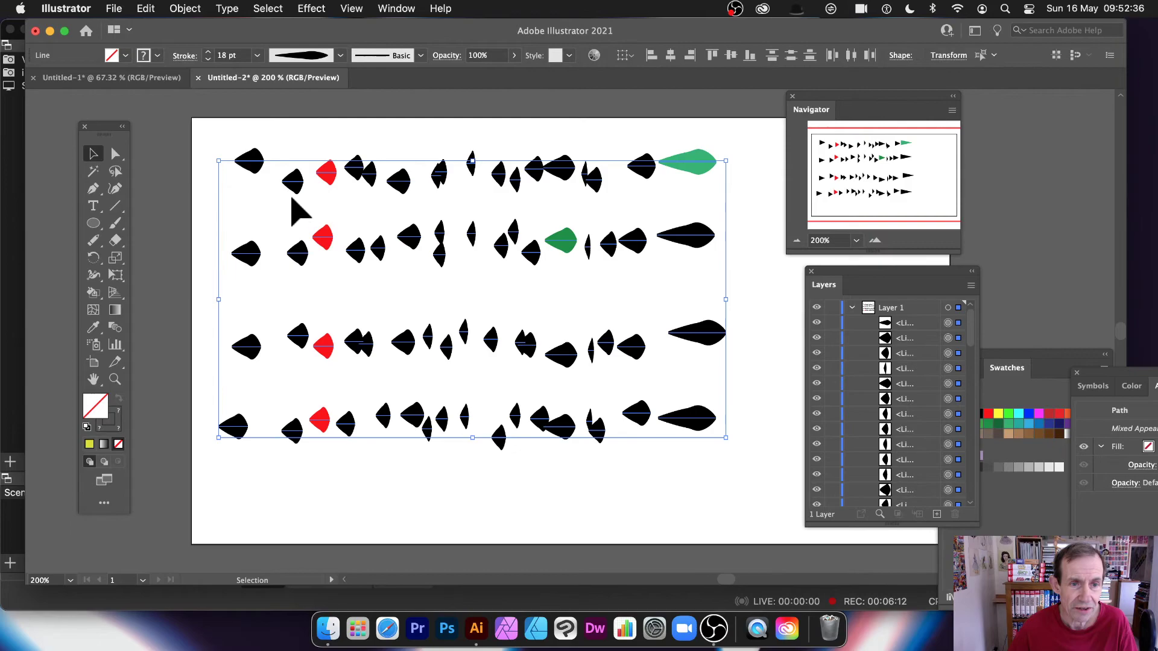
{"action": "left_click", "coordinate": [339, 55]}
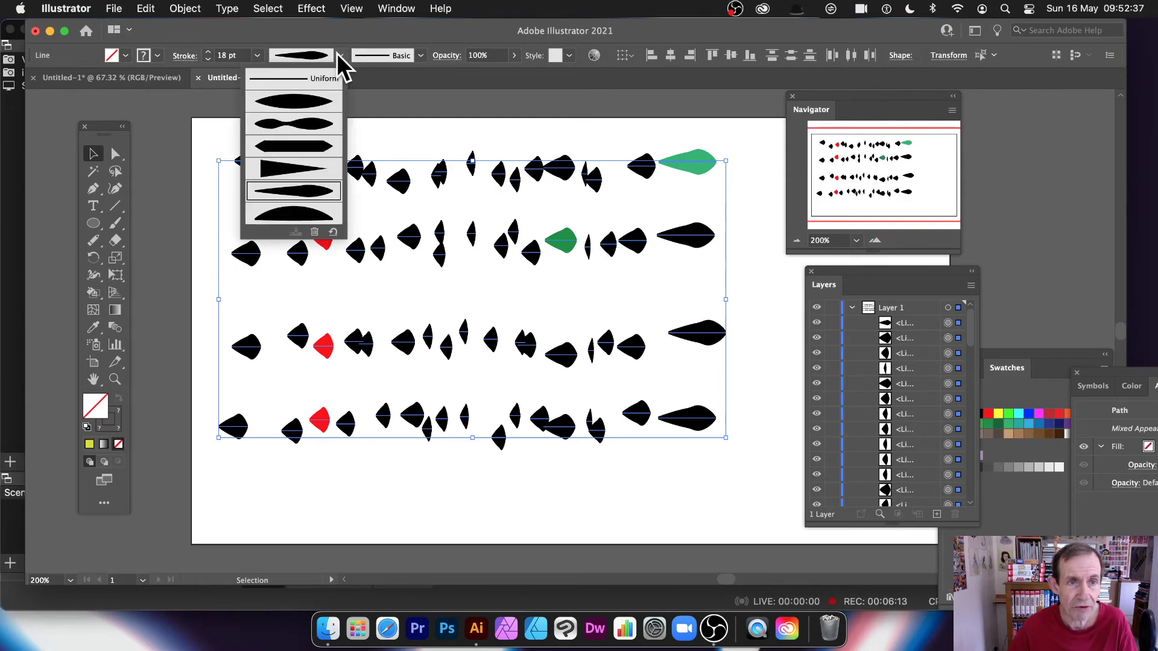
{"action": "left_click", "coordinate": [299, 215]}
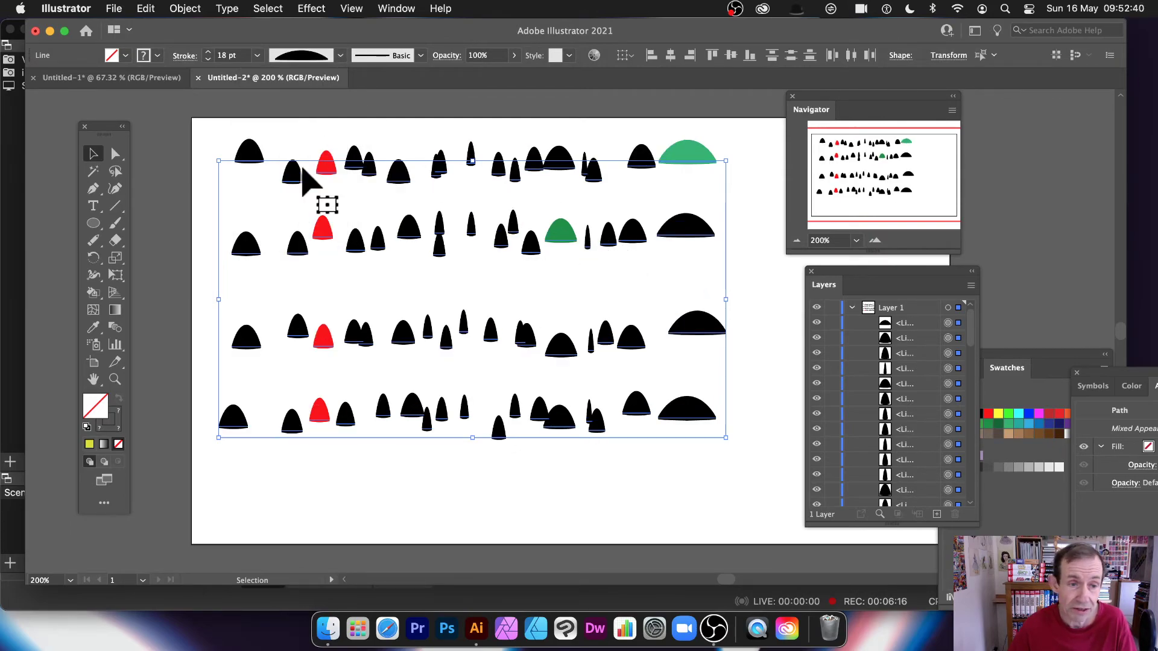
{"action": "left_click_drag", "start_coordinate": [472, 161], "coordinate": [469, 252]}
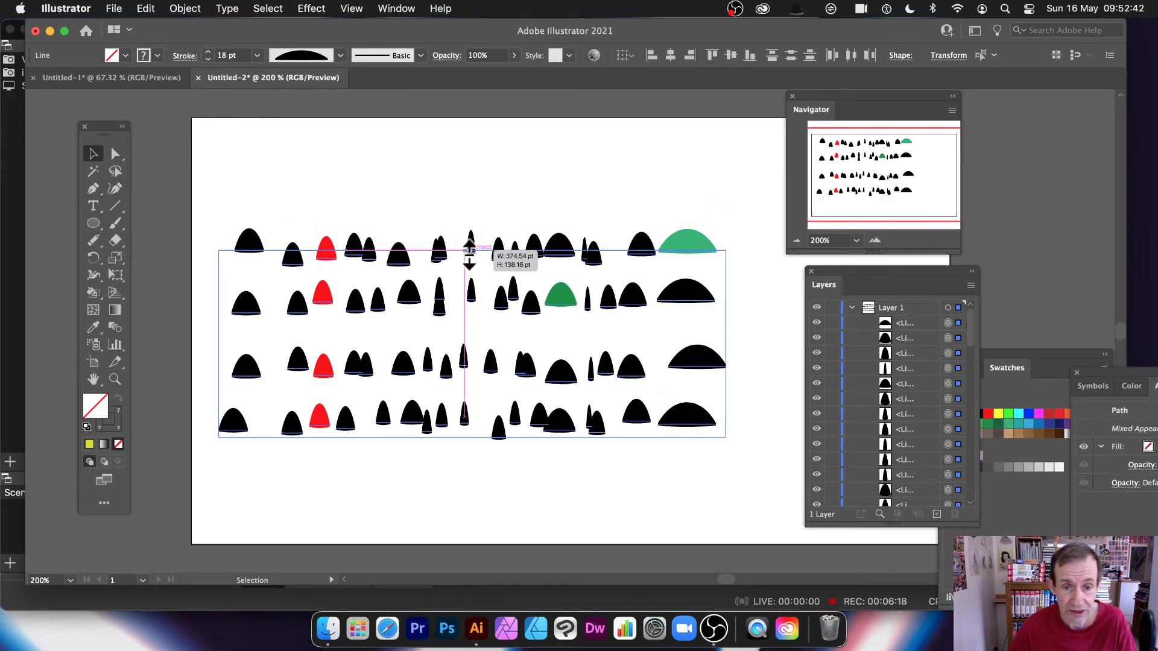
- Apply Transform Each with a random 7 pt horizontal move and adjusted vertical move to the domes
{"action": "left_click", "coordinate": [190, 9]}
{"action": "mouse_move", "coordinate": [192, 29]}
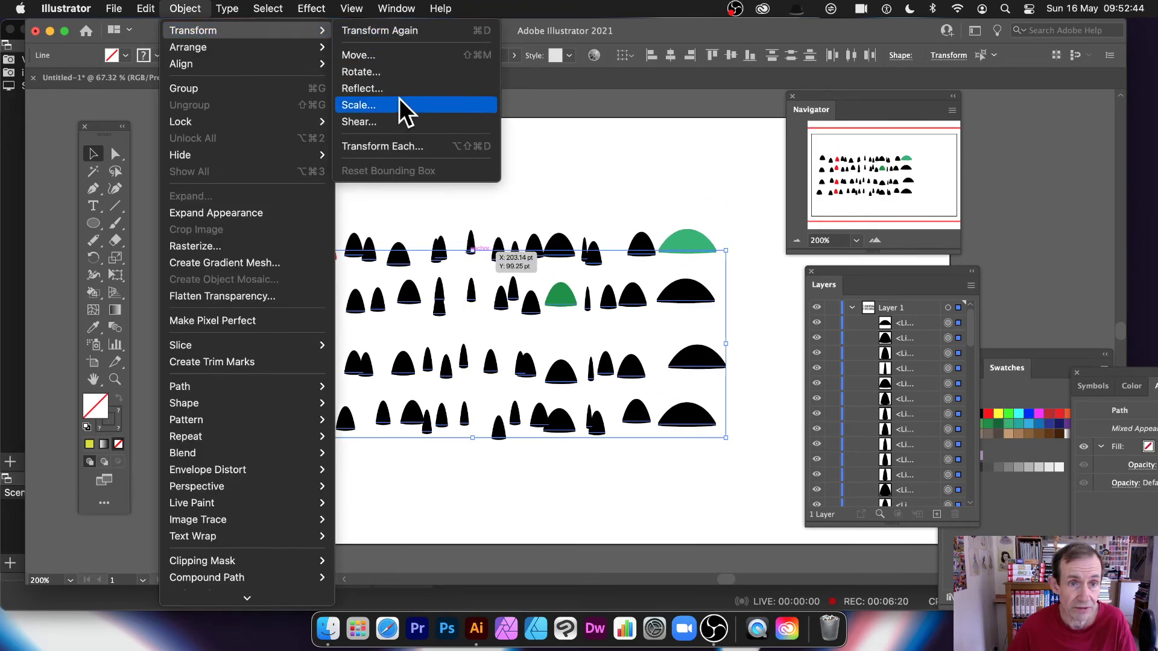
{"action": "left_click", "coordinate": [404, 150]}
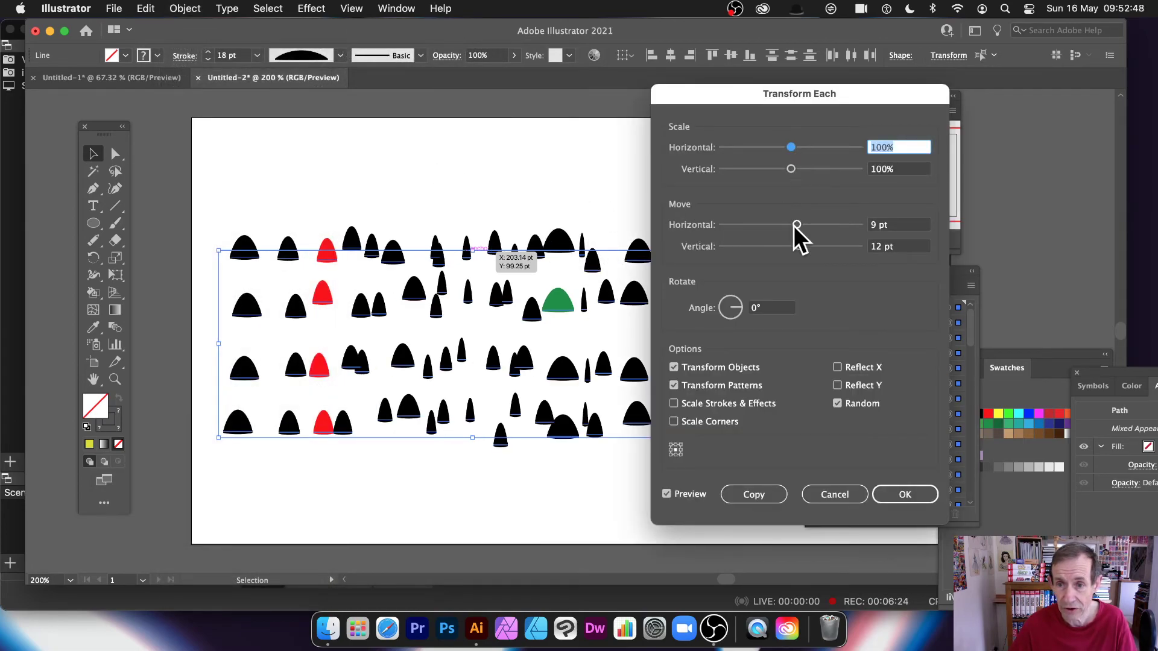
{"action": "left_click_drag", "start_coordinate": [797, 225], "coordinate": [792, 245]}
{"action": "left_click", "coordinate": [908, 493]}
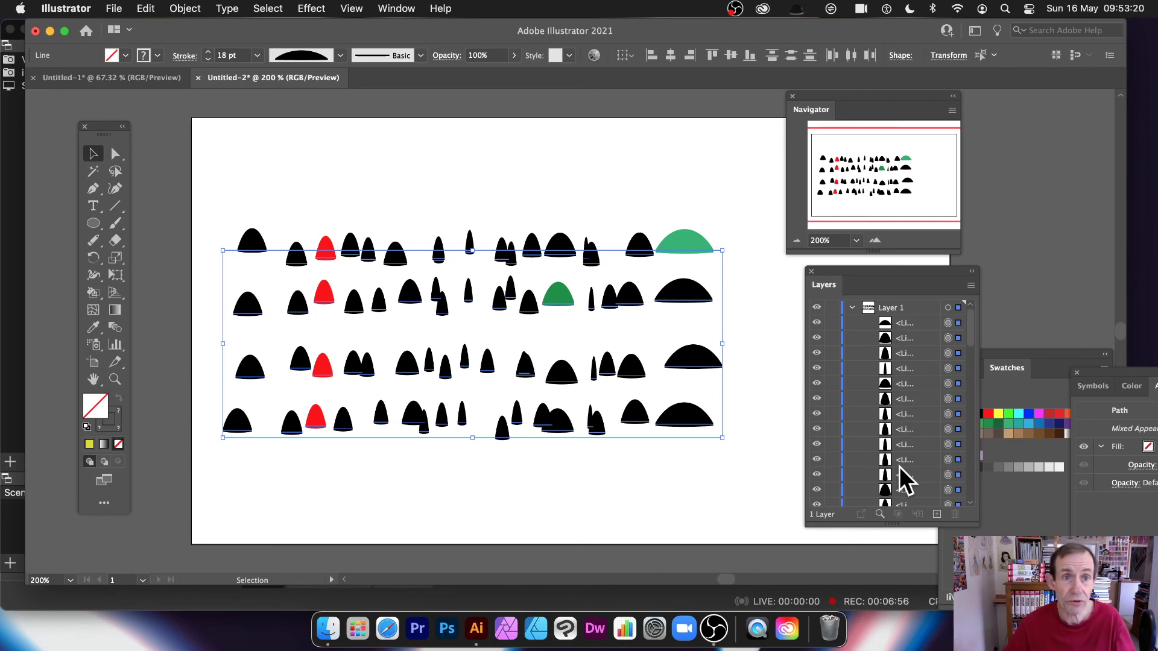
- Open the Window menu to see the panels that can be shown
{"action": "left_click", "coordinate": [385, 9]}
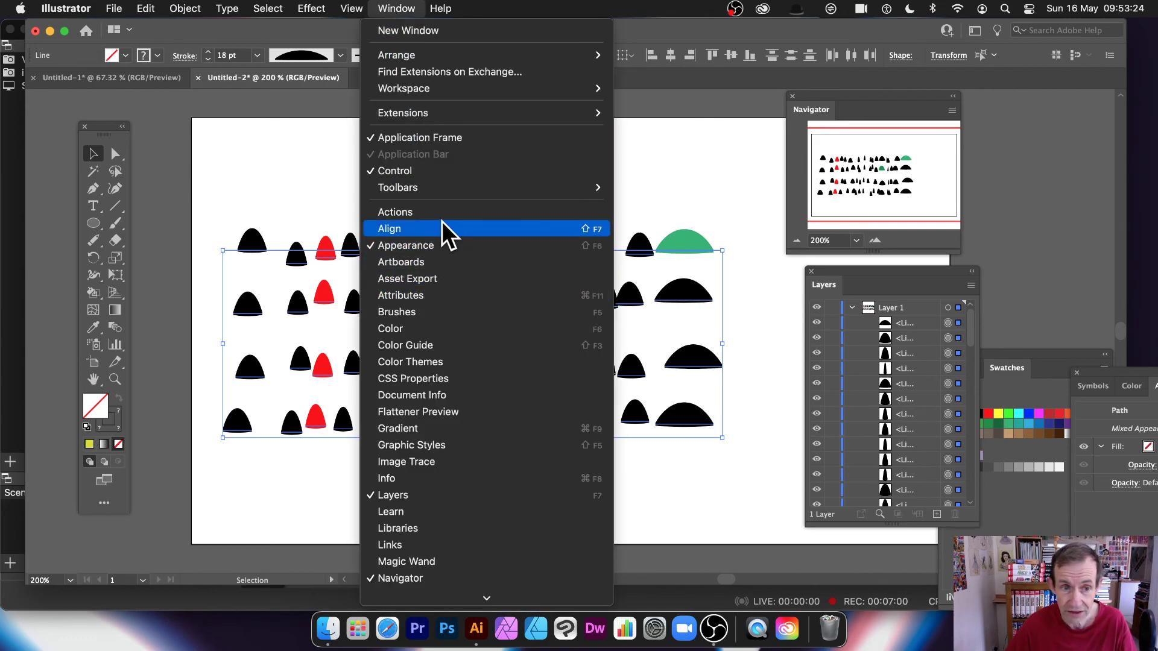